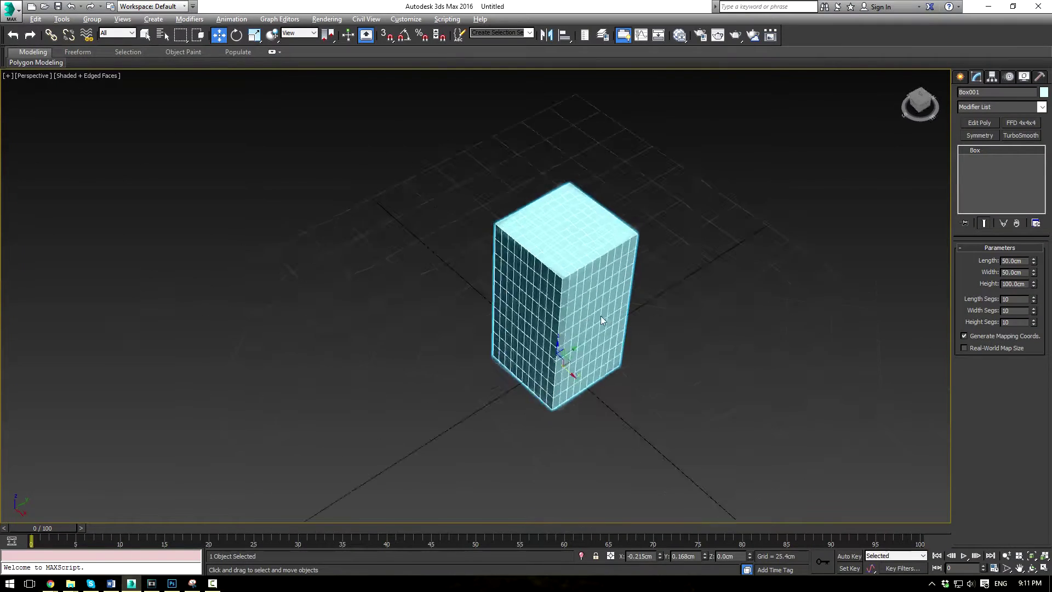
Step: Add a Bend modifier to the tall segmented box
{"action": "middle_click_drag", "start_coordinate": [600, 316], "coordinate": [705, 289], "text": "alt"}
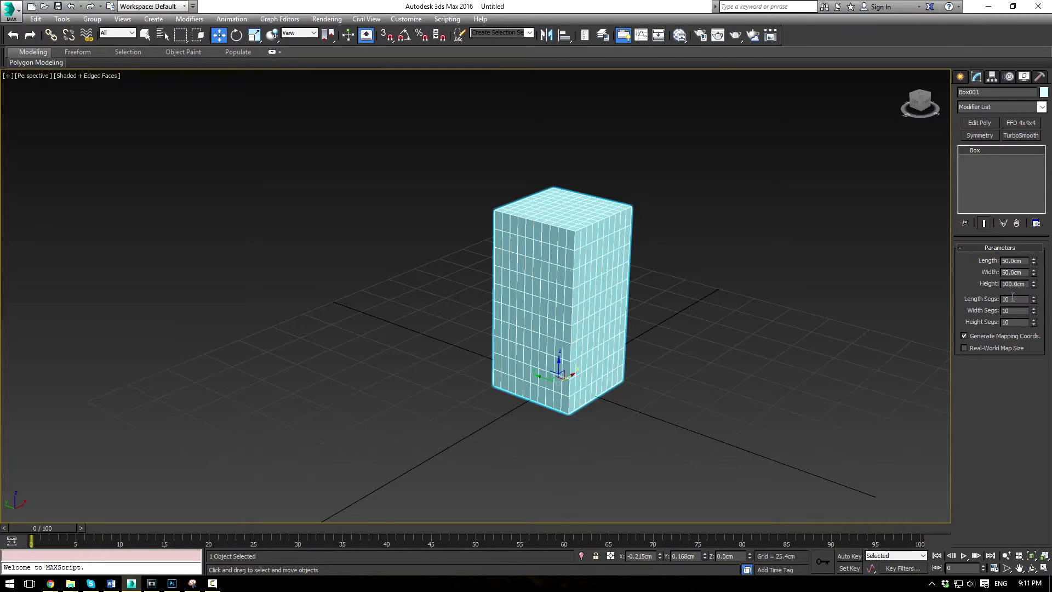
{"action": "left_click", "coordinate": [1040, 108]}
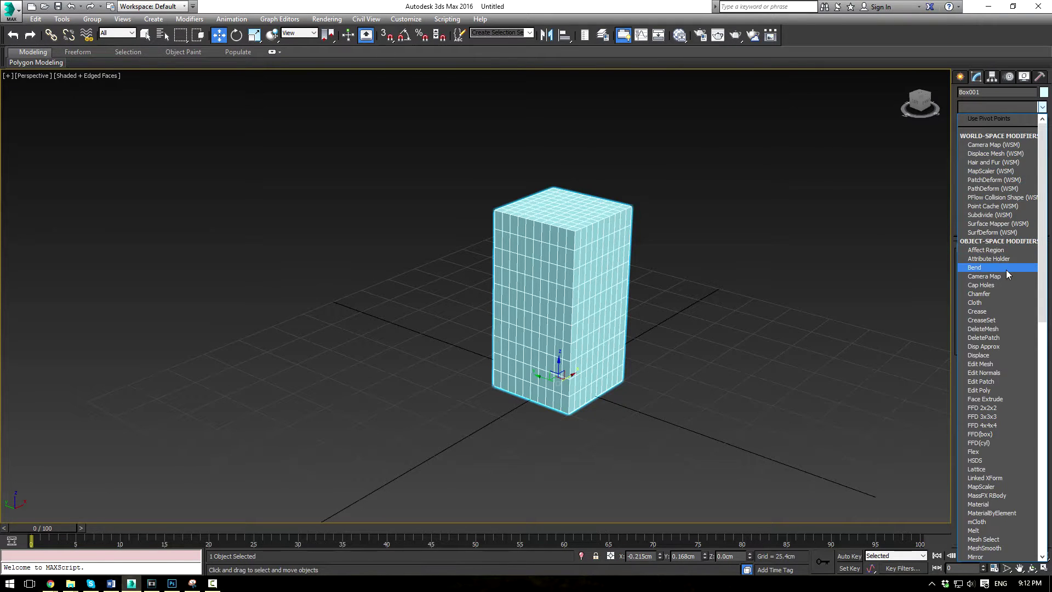
{"action": "left_click", "coordinate": [1006, 269]}
Step: Bend the box to a 62° angle around the Z axis, back in four viewports
{"action": "middle_click_drag", "start_coordinate": [798, 283], "coordinate": [749, 277], "text": "alt"}
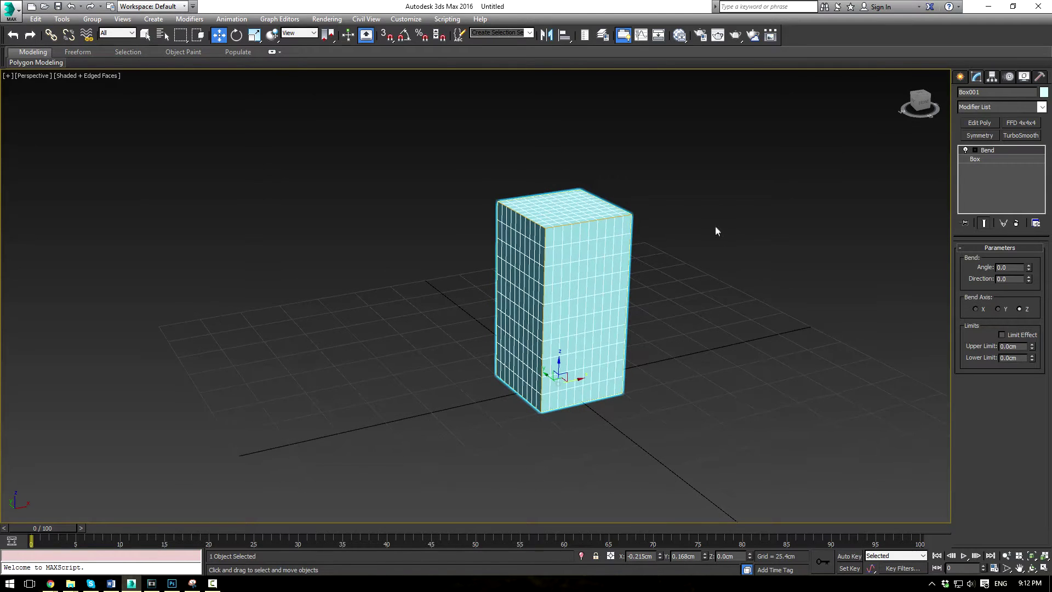
{"action": "middle_click_drag", "start_coordinate": [902, 288], "coordinate": [756, 287], "text": "alt"}
{"action": "left_click_drag", "start_coordinate": [1028, 268], "coordinate": [1024, 203]}
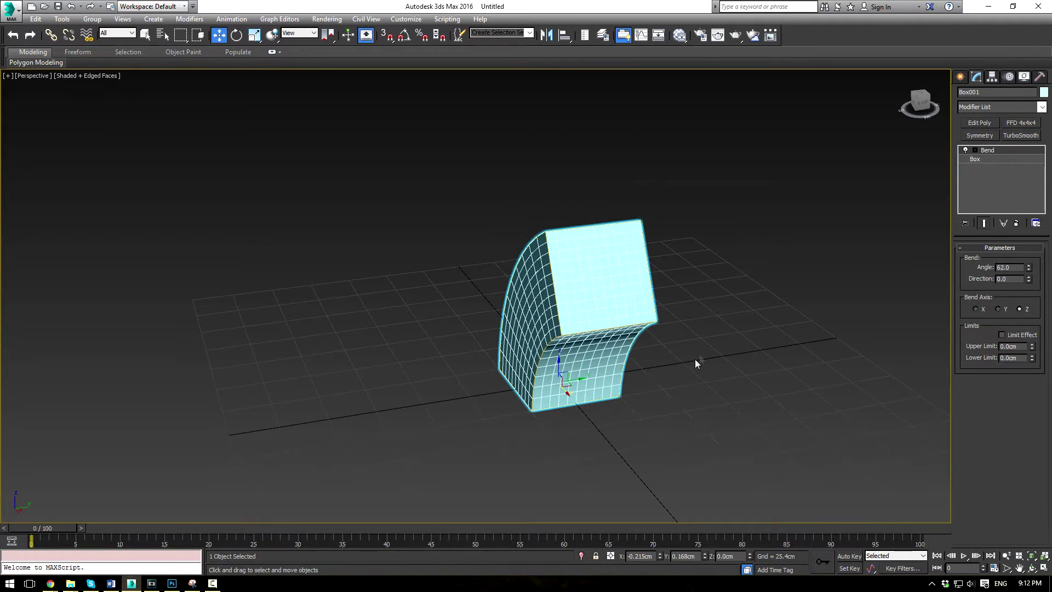
{"action": "key", "text": "alt+w"}
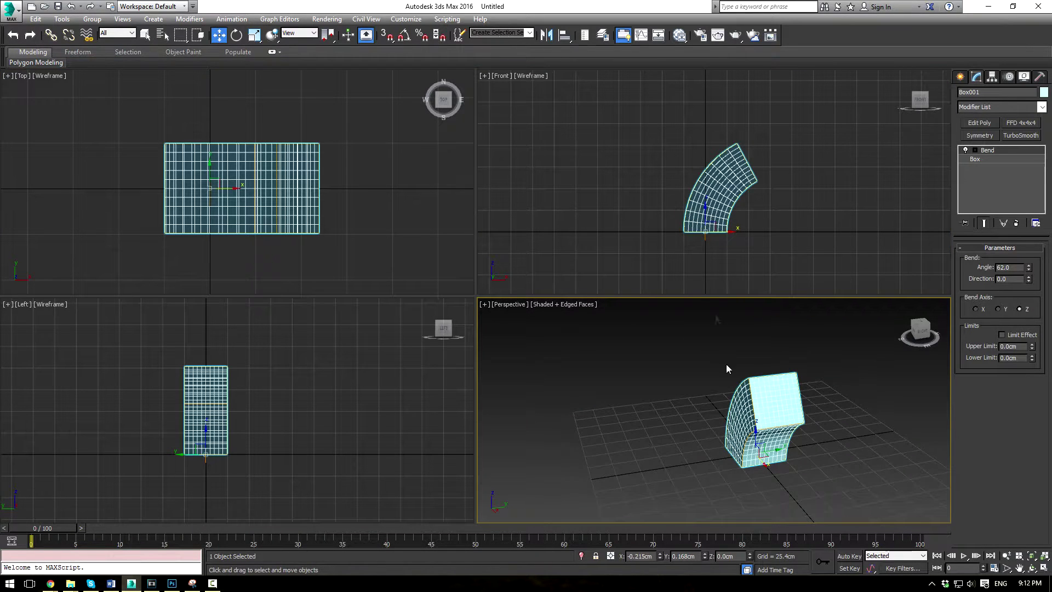
Step: Bend the box into a 180° half-circle arch
{"action": "middle_click_drag", "start_coordinate": [725, 364], "coordinate": [752, 357], "text": "alt"}
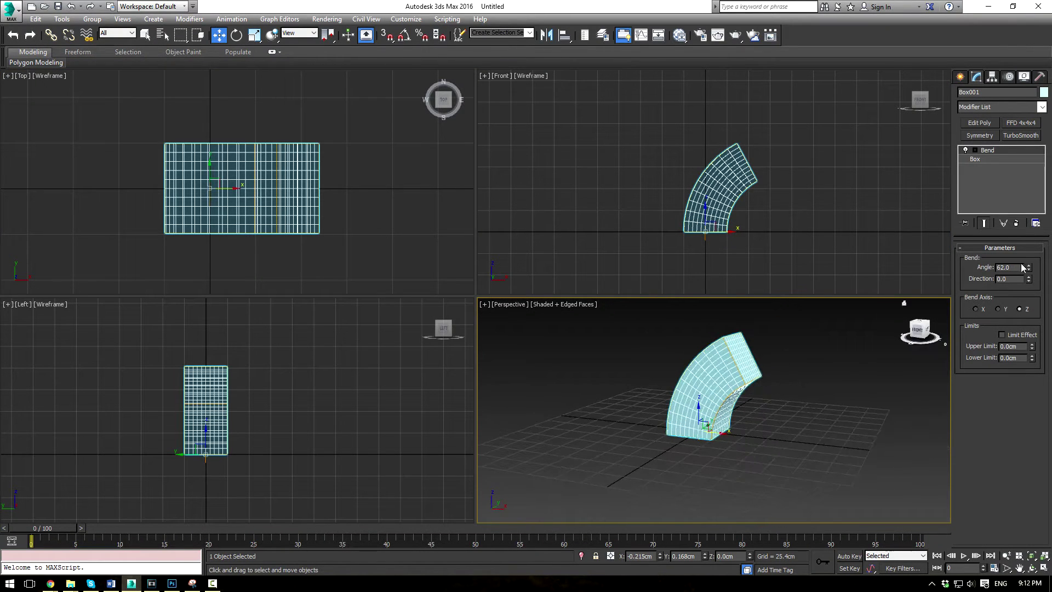
{"action": "left_click_drag", "start_coordinate": [1028, 269], "coordinate": [1028, 218]}
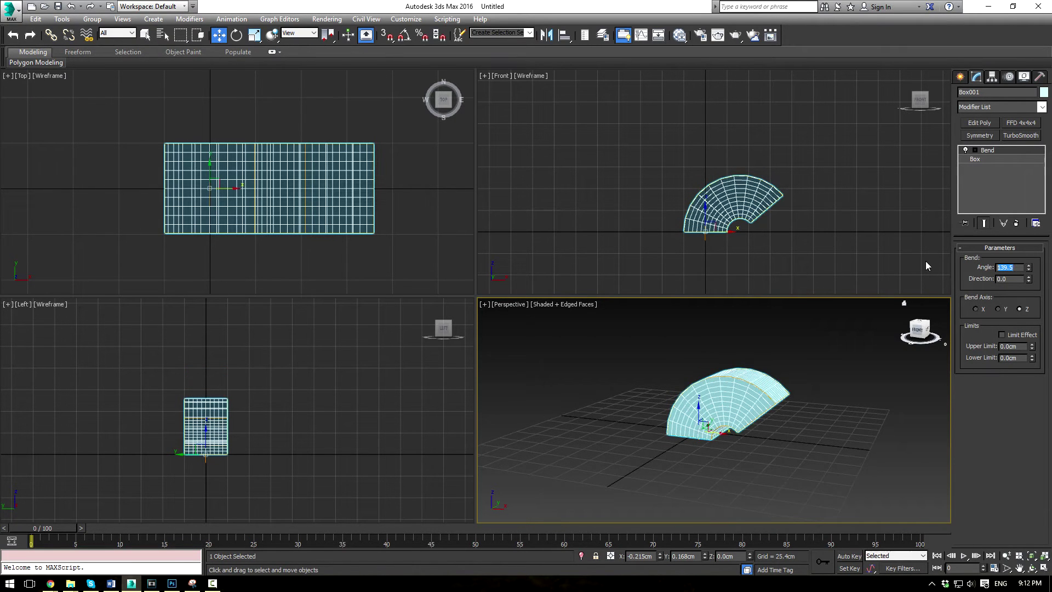
{"action": "type", "text": "180"}
{"action": "key", "text": "Return"}
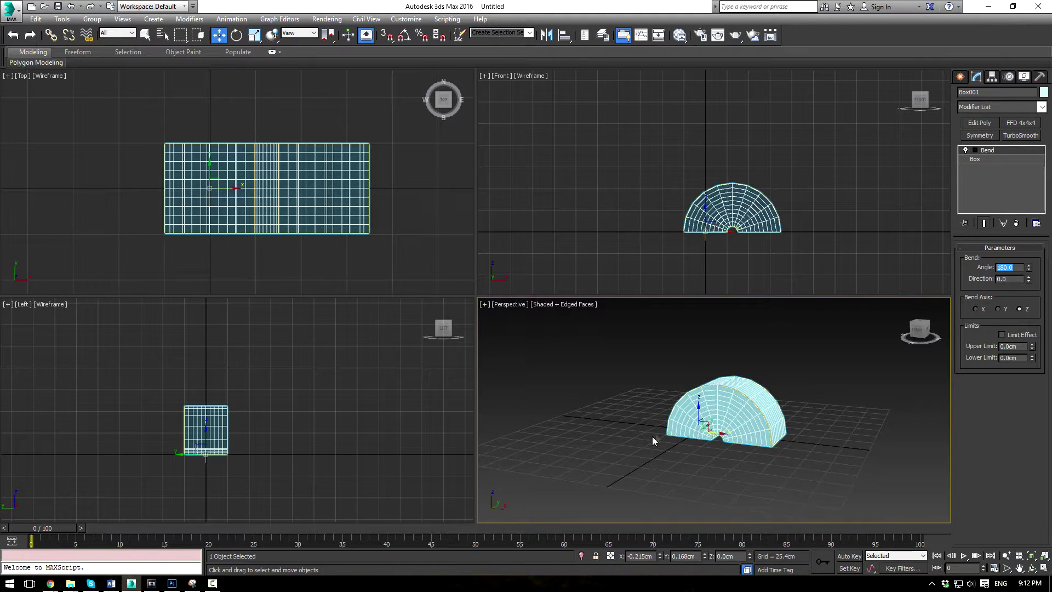
Step: Try a 90° bend and a 360° full ring, settling back at 90°
{"action": "type", "text": "90"}
{"action": "key", "text": "Return"}
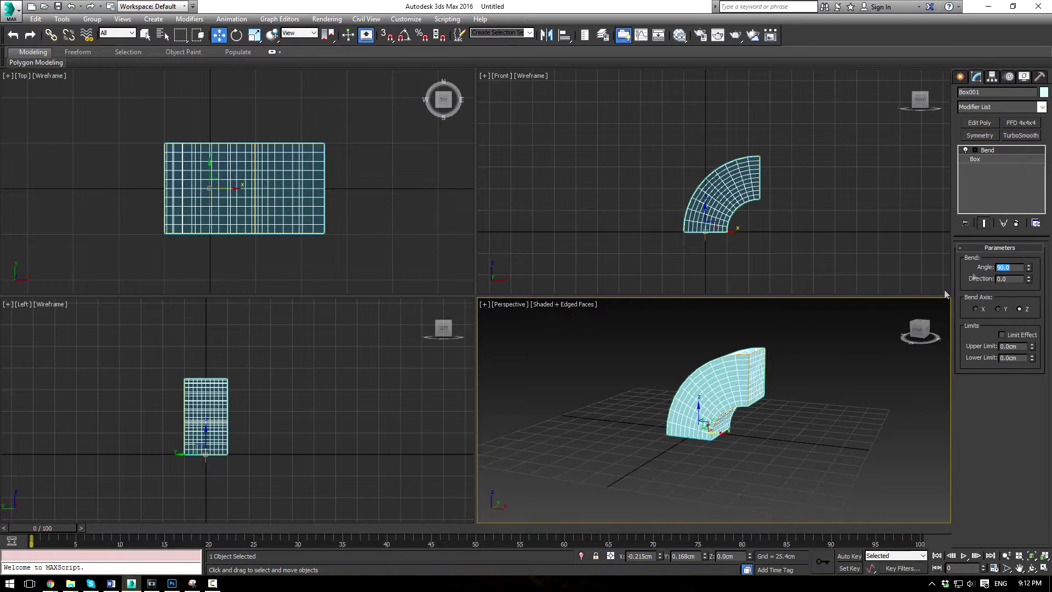
{"action": "type", "text": "360"}
{"action": "key", "text": "Return"}
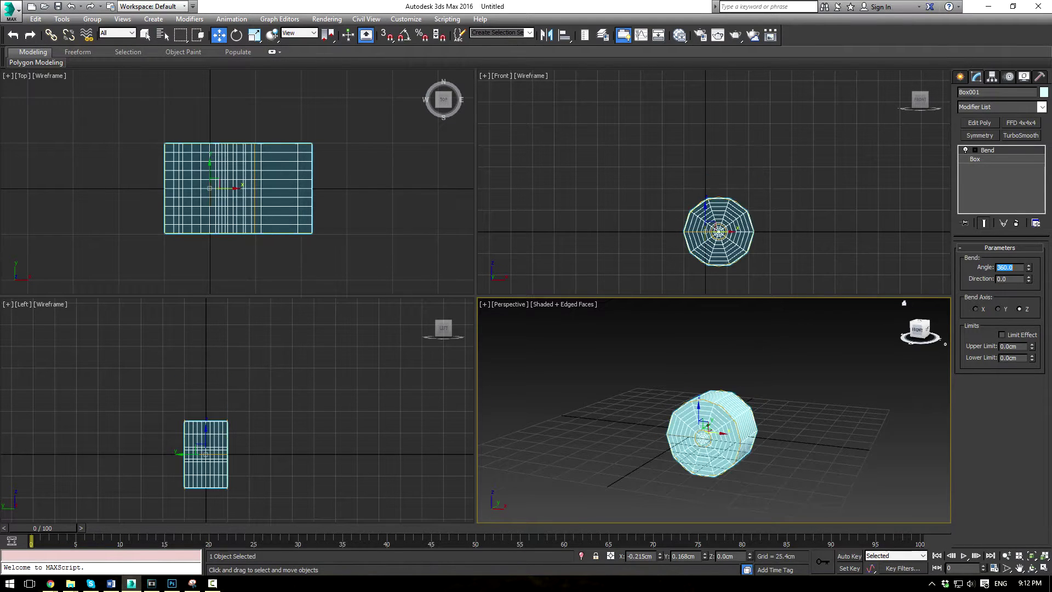
{"action": "type", "text": "90"}
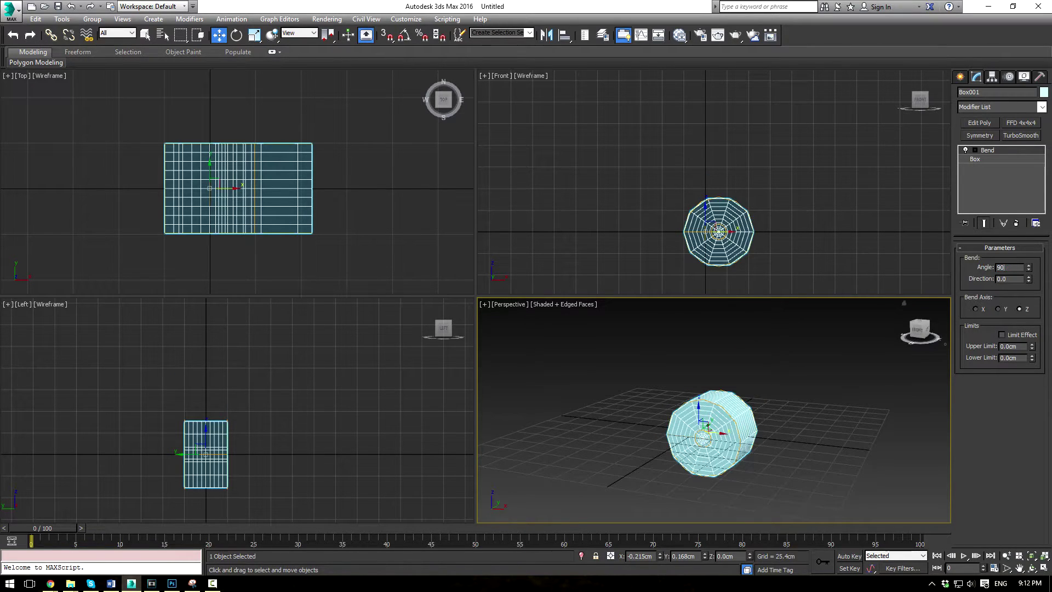
{"action": "key", "text": "Return"}
{"action": "middle_click_drag", "start_coordinate": [862, 371], "coordinate": [734, 382], "text": "alt"}
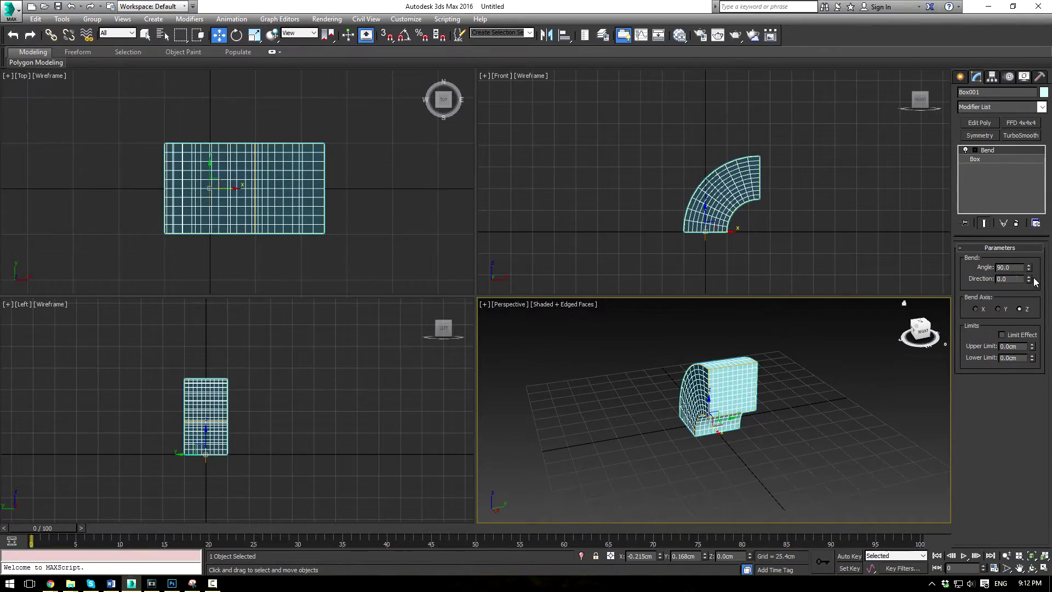
{"action": "left_click_drag", "start_coordinate": [1028, 281], "coordinate": [1037, 186]}
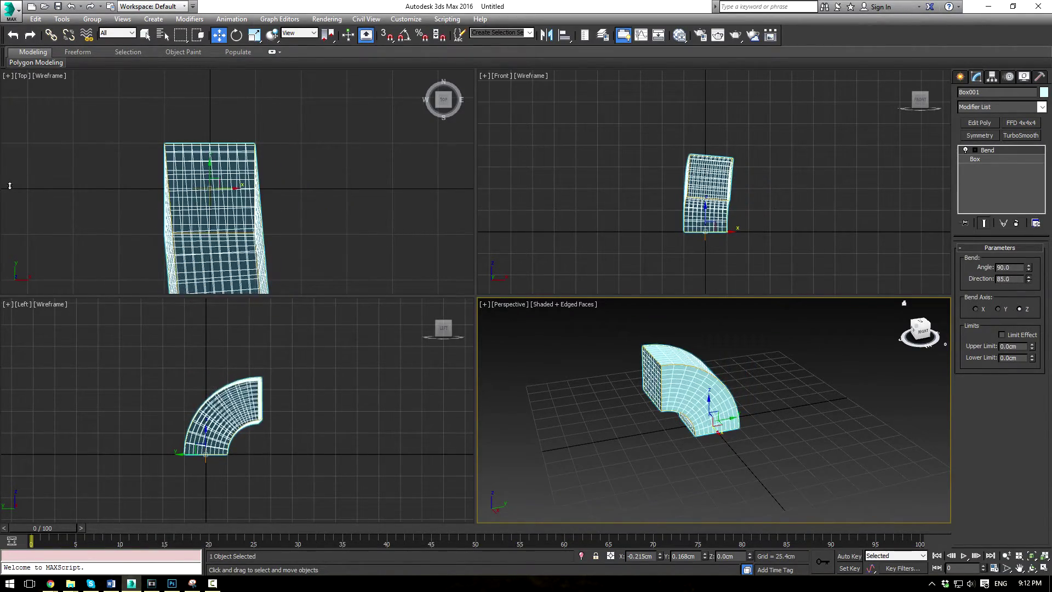
{"action": "double_click", "coordinate": [1013, 280]}
{"action": "type", "text": "90"}
{"action": "key", "text": "Return"}
{"action": "middle_click_drag", "start_coordinate": [658, 417], "coordinate": [603, 419], "text": "alt"}
{"action": "left_click_drag", "start_coordinate": [1029, 269], "coordinate": [1022, 236]}
{"action": "left_click", "coordinate": [1029, 281]}
{"action": "middle_click_drag", "start_coordinate": [630, 378], "coordinate": [754, 374], "text": "alt"}
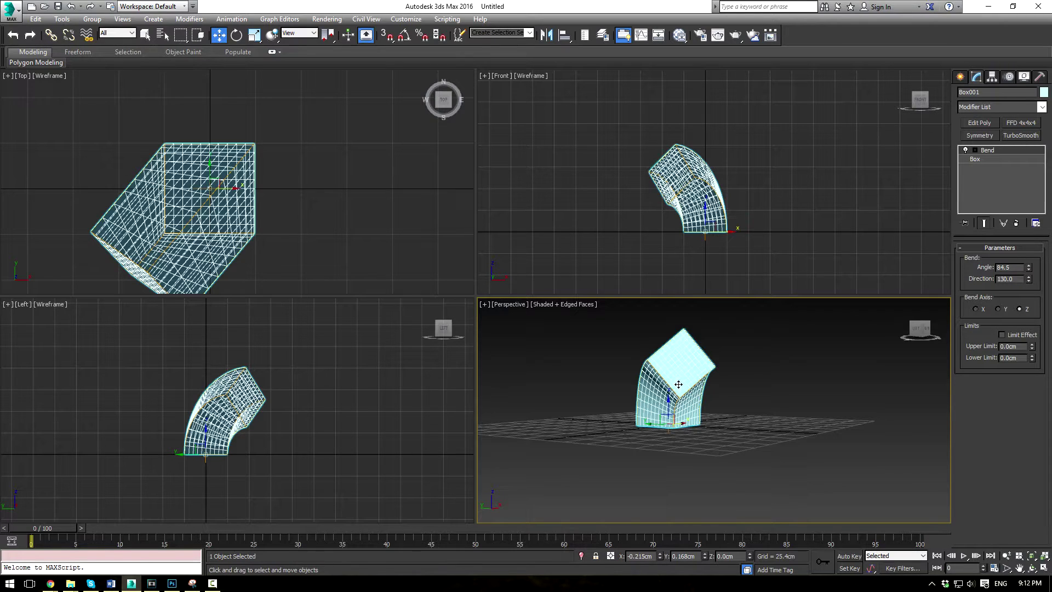
{"action": "middle_click_drag", "start_coordinate": [671, 435], "coordinate": [649, 441], "text": "alt"}
{"action": "middle_click_drag", "start_coordinate": [691, 403], "coordinate": [775, 393], "text": "alt"}
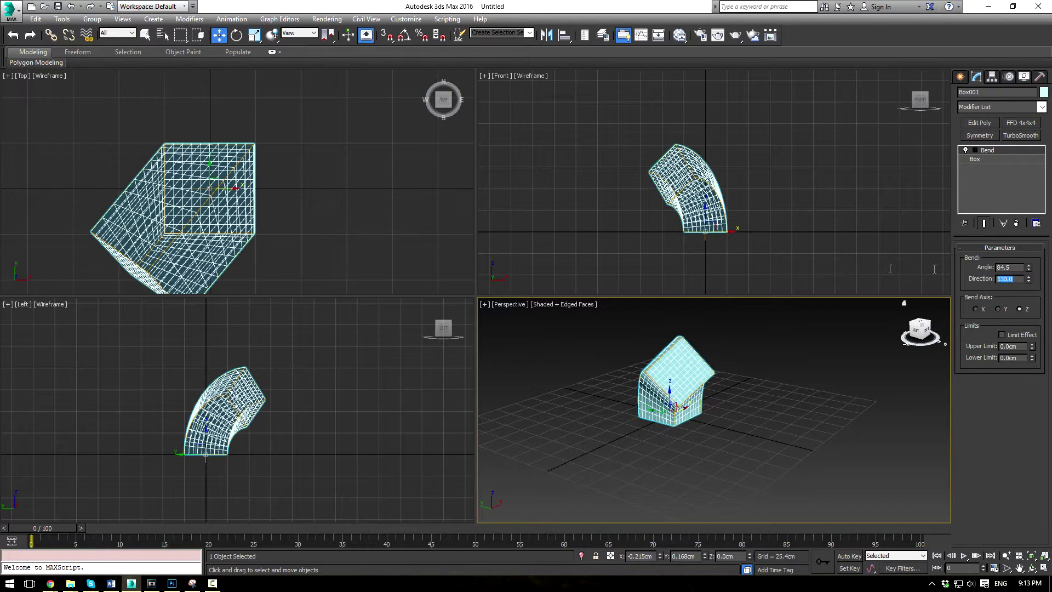
{"action": "type", "text": "0"}
{"action": "key", "text": "Return"}
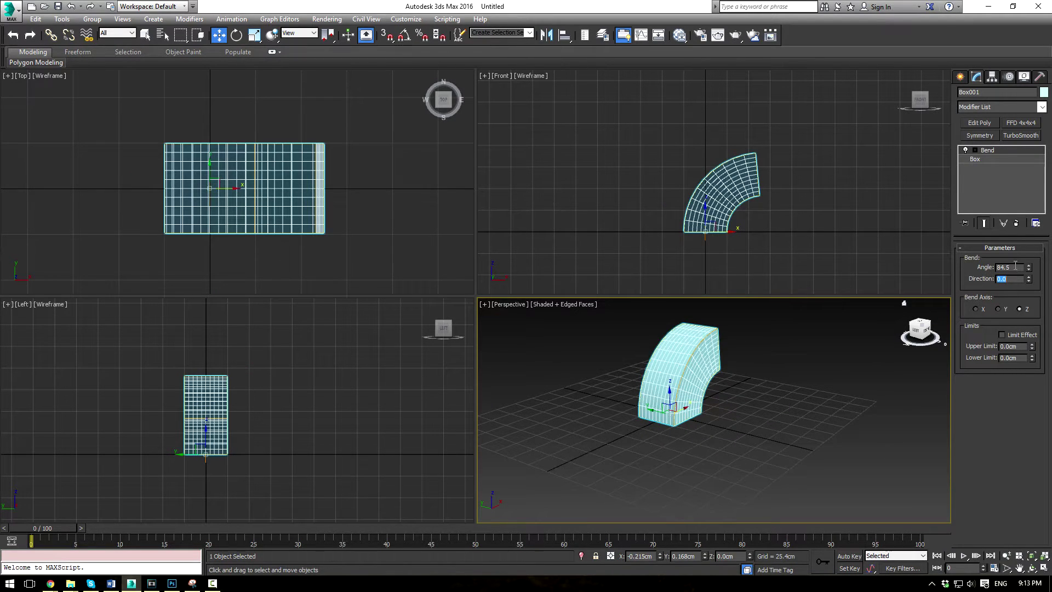
{"action": "double_click", "coordinate": [1014, 267]}
{"action": "type", "text": "90"}
{"action": "key", "text": "Return"}
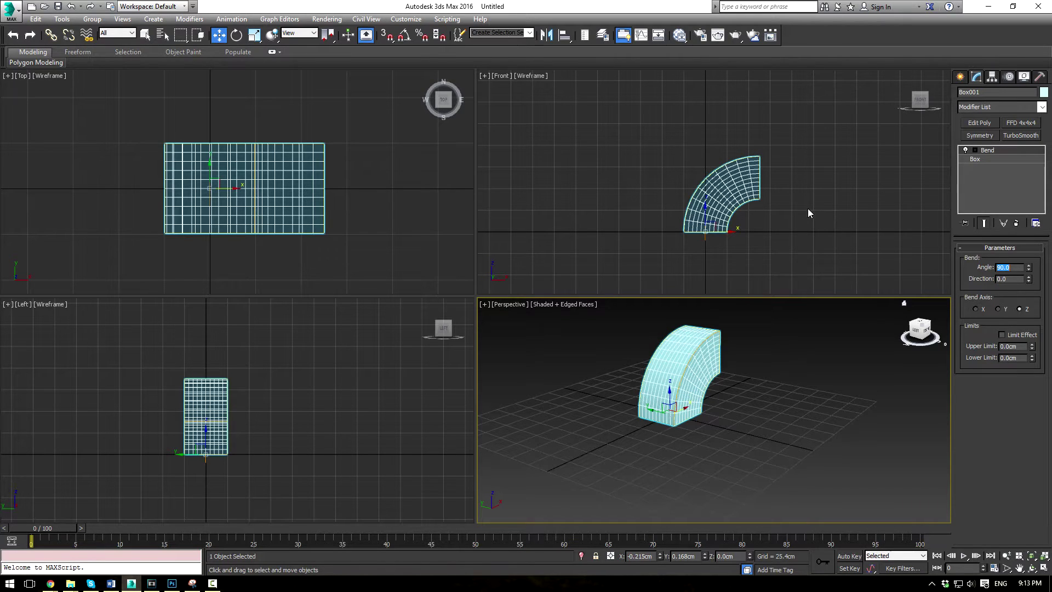
Step: Bend the box around the Y axis at roughly 61°
{"action": "middle_click_drag", "start_coordinate": [840, 406], "coordinate": [783, 408], "text": "alt"}
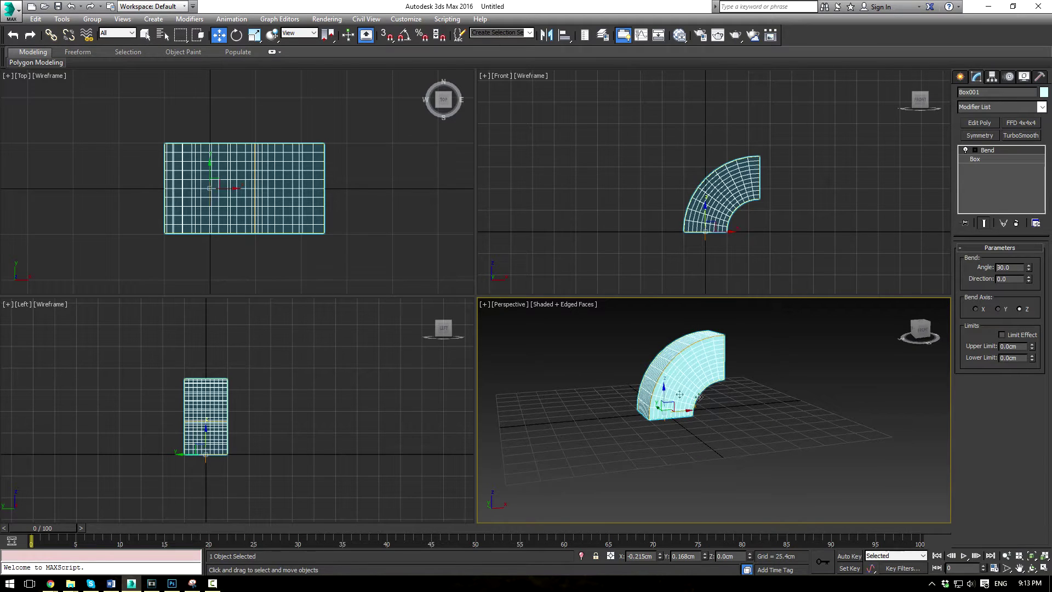
{"action": "left_click", "coordinate": [998, 310]}
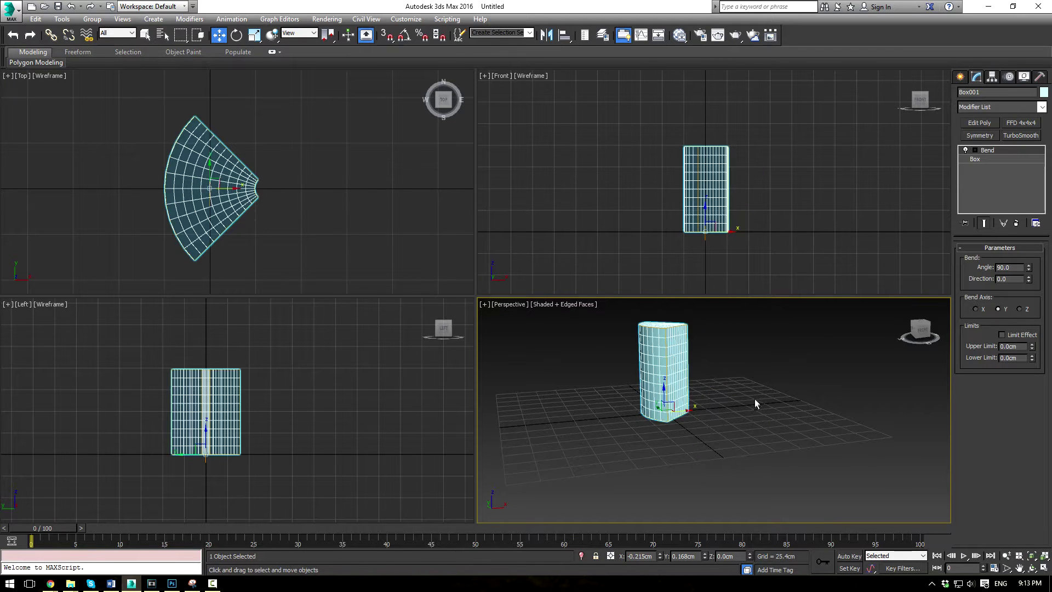
{"action": "middle_click_drag", "start_coordinate": [755, 401], "coordinate": [646, 438], "text": "alt"}
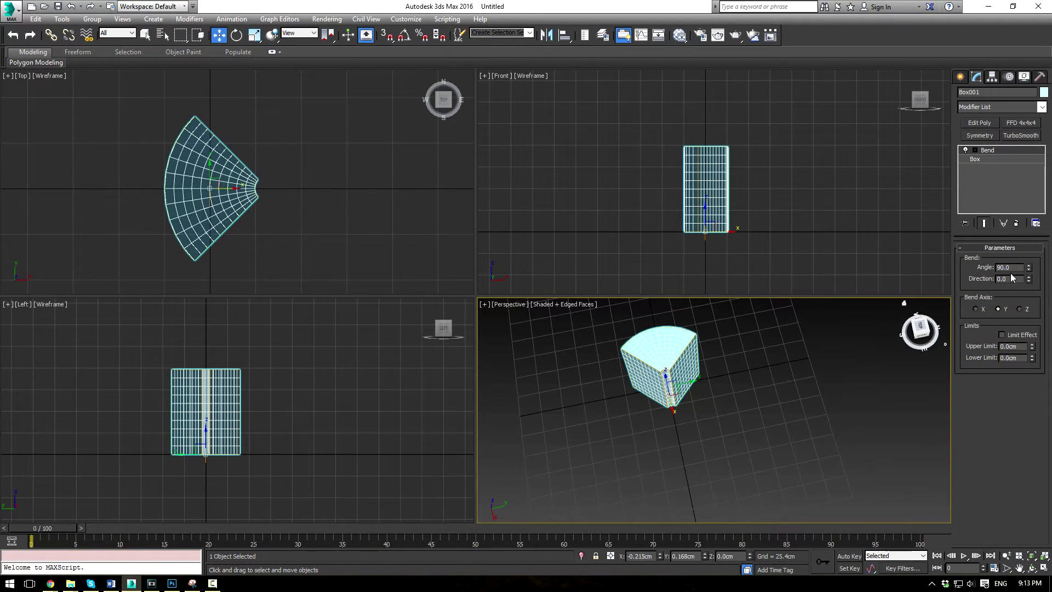
{"action": "left_click_drag", "start_coordinate": [1028, 269], "coordinate": [989, 330]}
Step: Switch the bend axis to X, try a wide arch, then set the angle to 0
{"action": "left_click", "coordinate": [975, 309]}
{"action": "middle_click_drag", "start_coordinate": [816, 422], "coordinate": [699, 350], "text": "alt"}
{"action": "mouse_move", "coordinate": [1027, 272]}
{"action": "left_mouse_down"}
{"action": "mouse_move", "coordinate": [1030, 84]}
{"action": "mouse_move", "coordinate": [1029, 268]}
{"action": "left_mouse_up"}
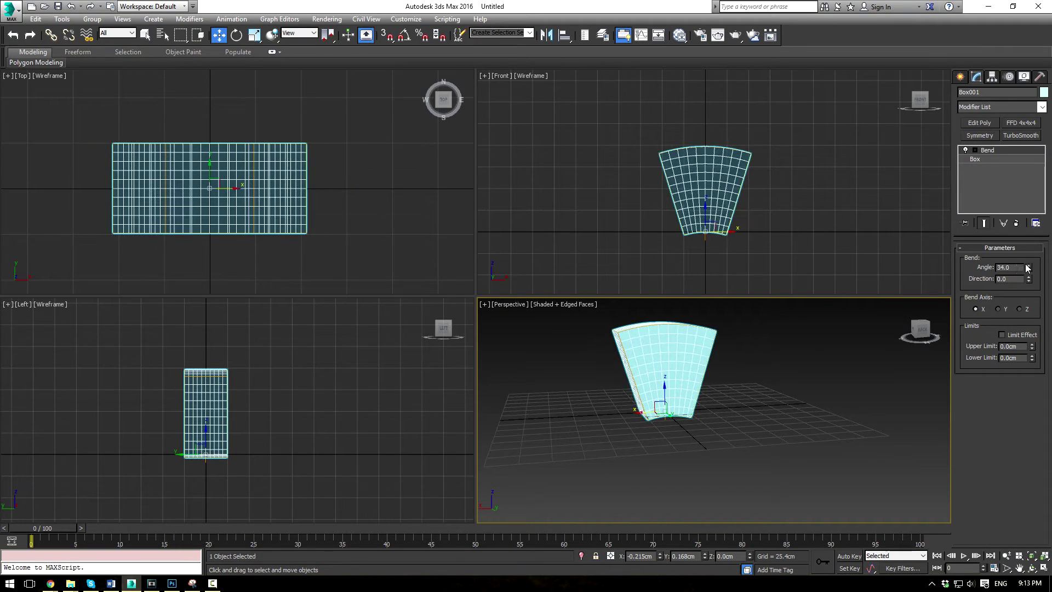
{"action": "type", "text": "0"}
{"action": "key", "text": "Return"}
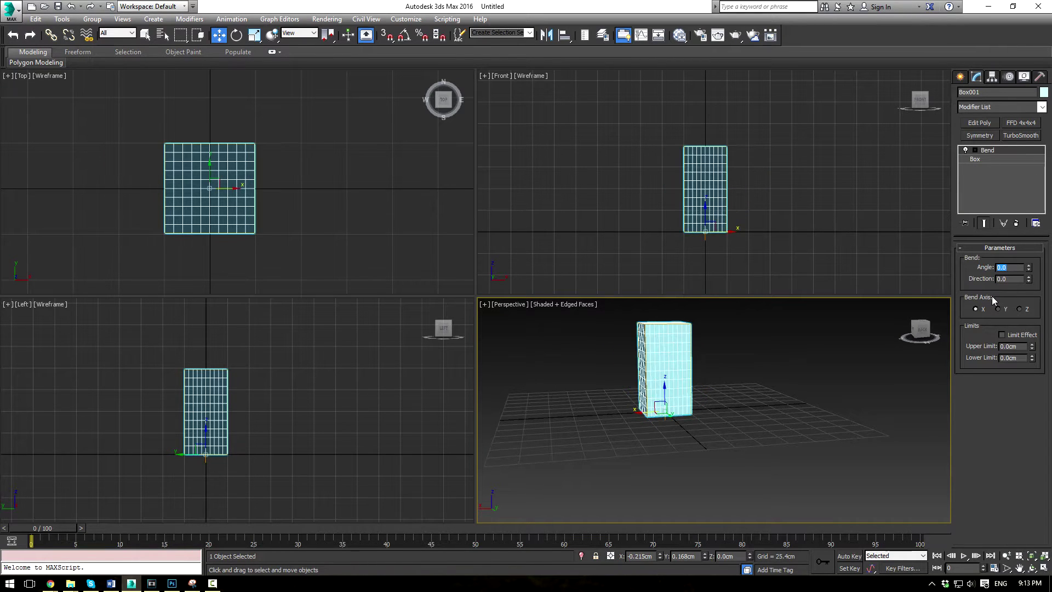
Step: Switch the bend back to the Z axis with an upper limit of 50 cm
{"action": "left_click", "coordinate": [1020, 309]}
{"action": "double_click", "coordinate": [1013, 346]}
{"action": "type", "text": "50"}
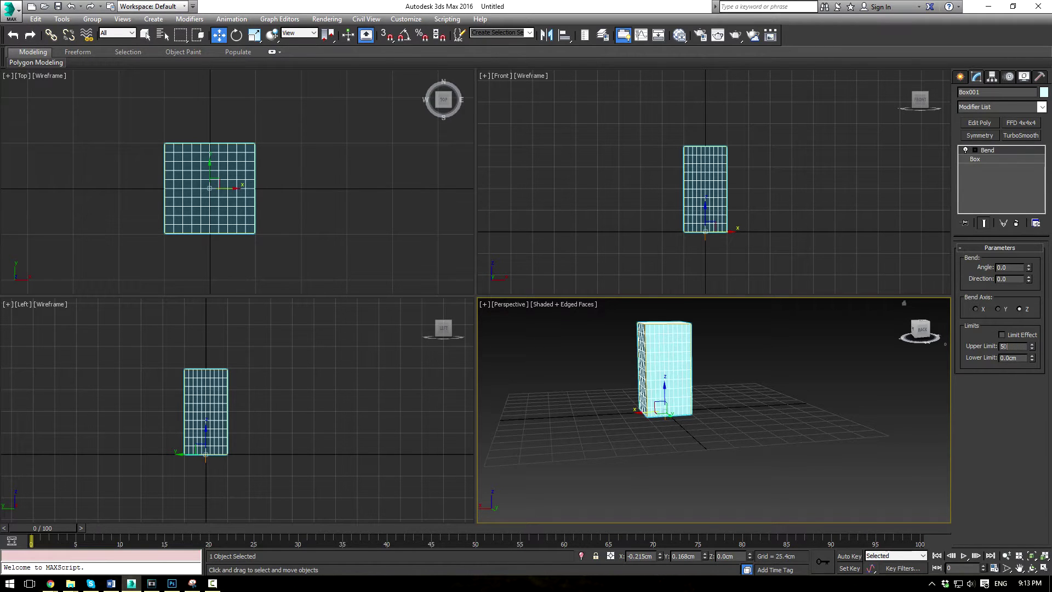
{"action": "key", "text": "Return"}
Step: Turn on Limit Effect and bend the box 68.5° at a -123° direction
{"action": "middle_click_drag", "start_coordinate": [867, 374], "coordinate": [761, 406], "text": "alt"}
{"action": "mouse_move", "coordinate": [1028, 270]}
{"action": "left_mouse_down"}
{"action": "mouse_move", "coordinate": [1028, 214]}
{"action": "mouse_move", "coordinate": [1028, 252]}
{"action": "left_mouse_up"}
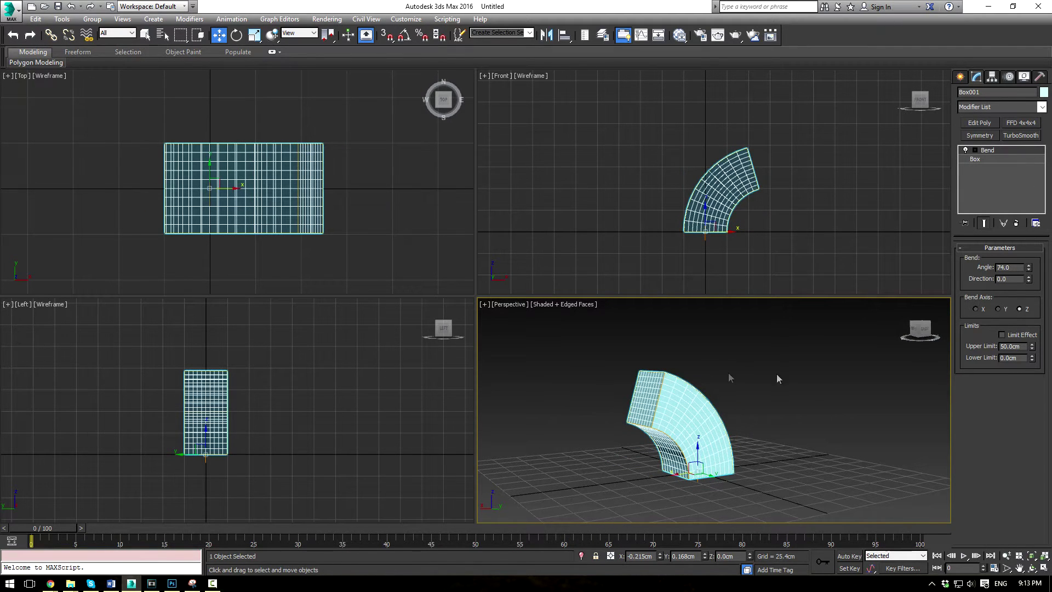
{"action": "left_click", "coordinate": [1002, 334]}
{"action": "middle_click_drag", "start_coordinate": [871, 411], "coordinate": [745, 399], "text": "alt"}
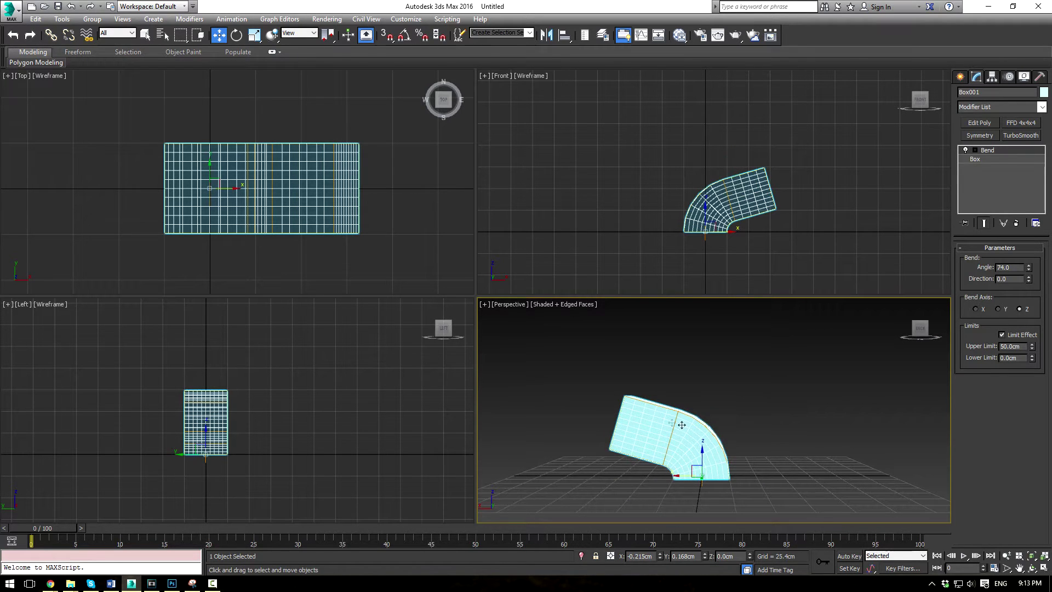
{"action": "left_click_drag", "start_coordinate": [1028, 269], "coordinate": [51, 345]}
{"action": "left_click", "coordinate": [929, 320]}
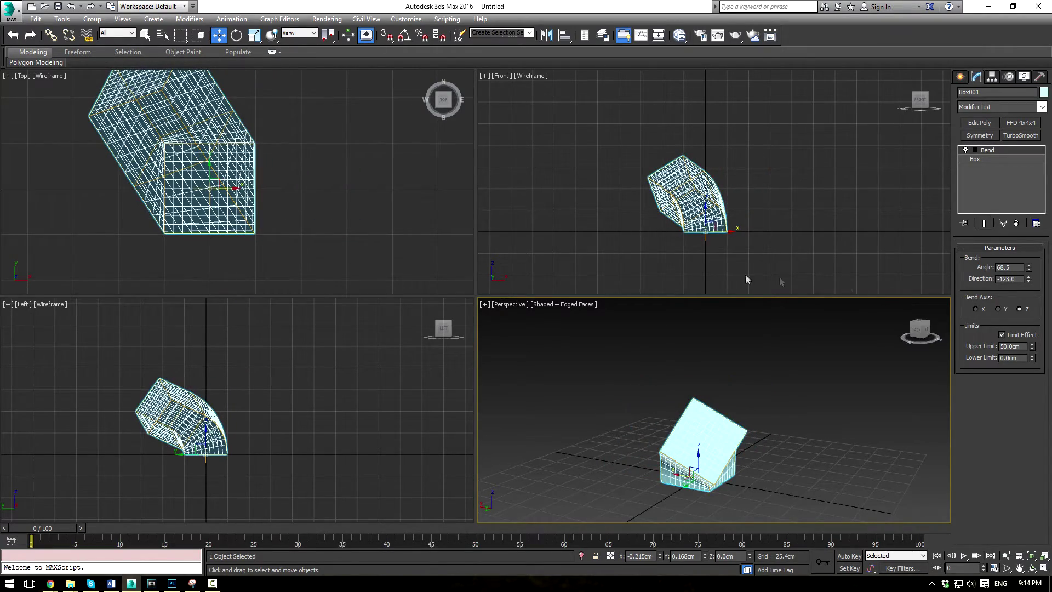
Step: Reset the Bend angle and direction to 0 to straighten the box
{"action": "right_click", "coordinate": [1028, 278]}
{"action": "right_click", "coordinate": [1028, 267]}
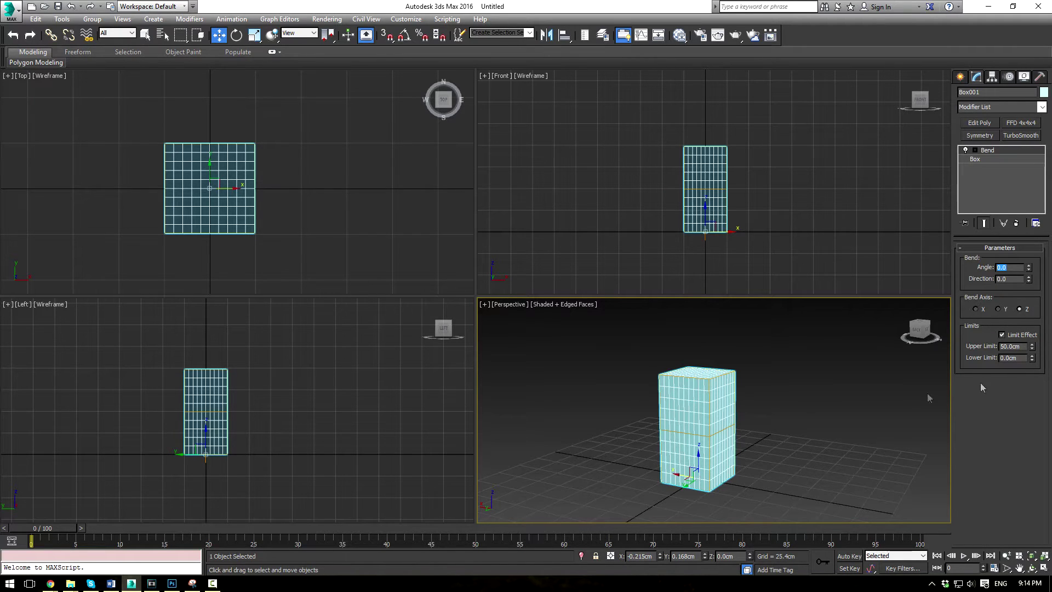
{"action": "middle_click_drag", "start_coordinate": [691, 441], "coordinate": [676, 378]}
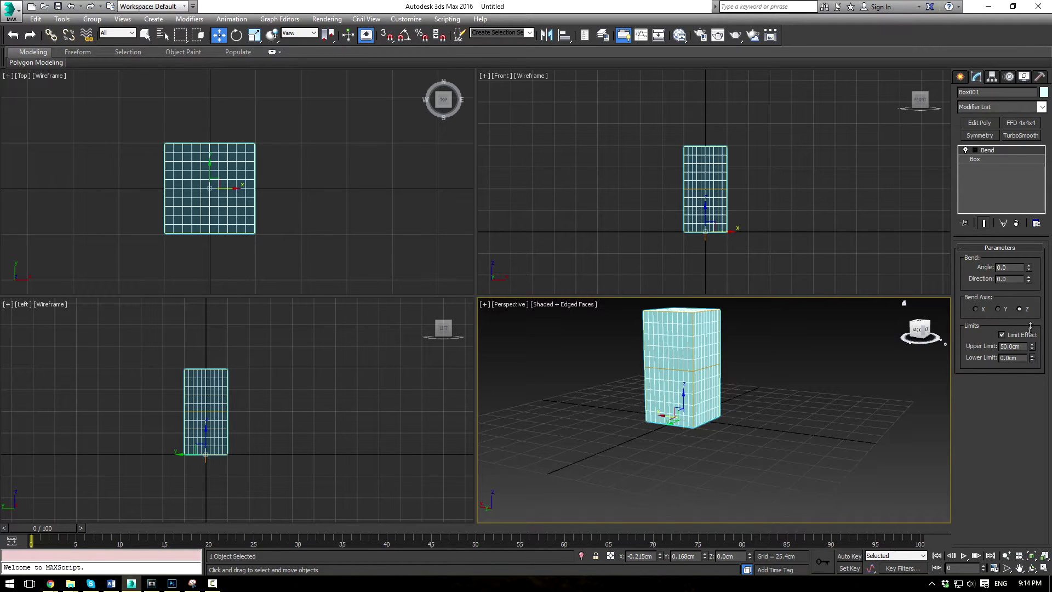
Step: Lower the Bend's lower limit to -29.82 cm, keeping the angle at 0
{"action": "left_click_drag", "start_coordinate": [1000, 363], "coordinate": [847, 418]}
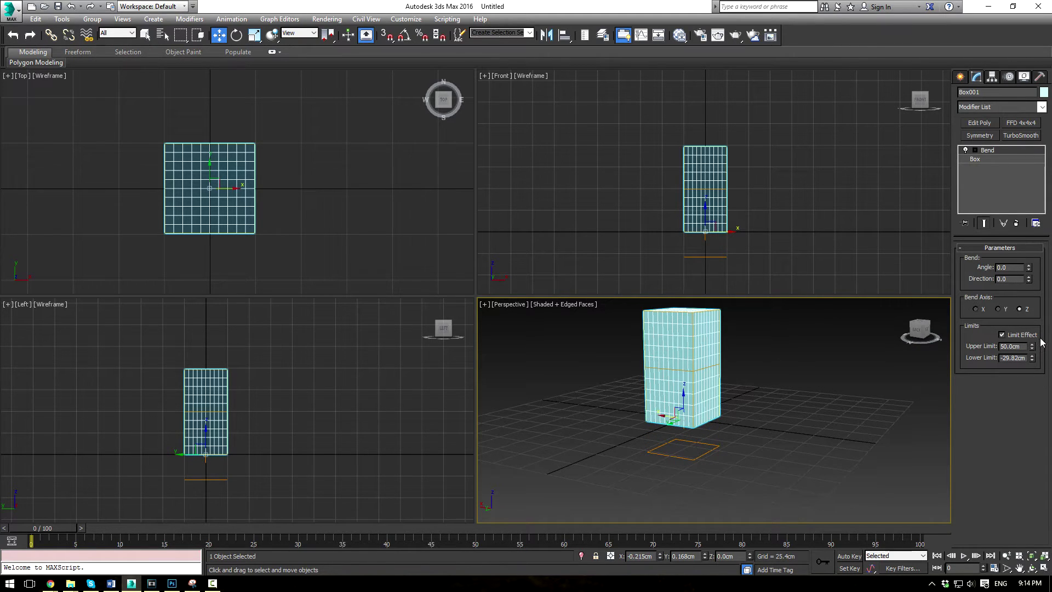
{"action": "left_click_drag", "start_coordinate": [1029, 270], "coordinate": [1047, 284]}
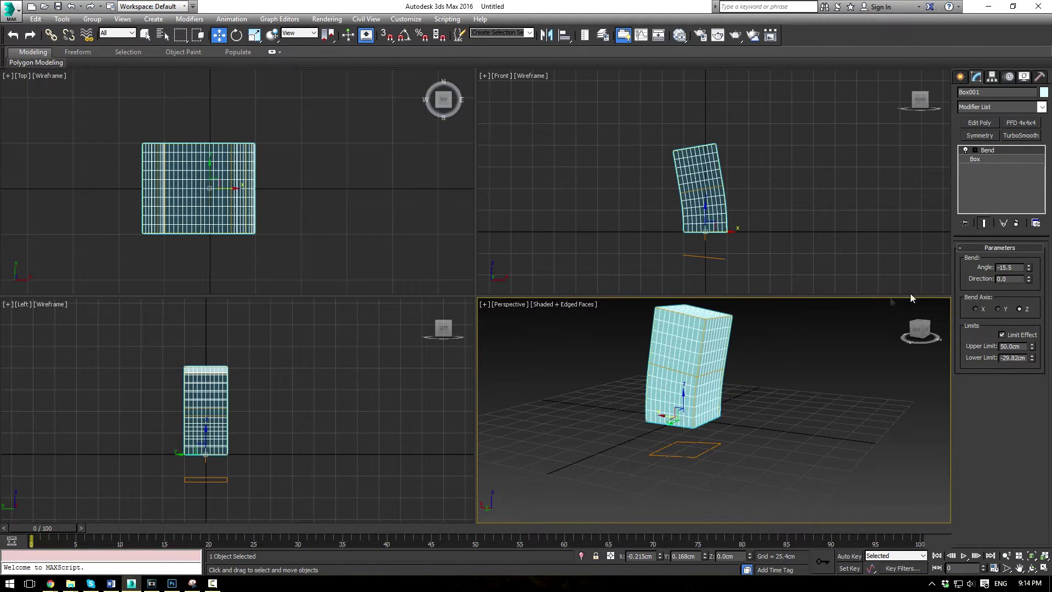
{"action": "right_click", "coordinate": [1027, 267]}
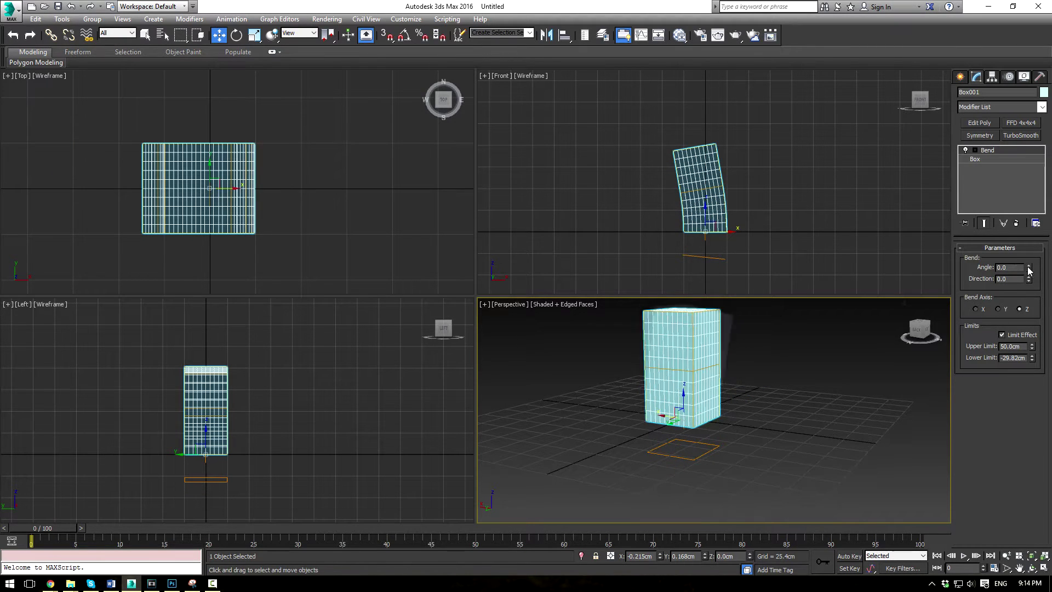
Step: Select the Bend gizmo and move it up the box
{"action": "left_click", "coordinate": [975, 150]}
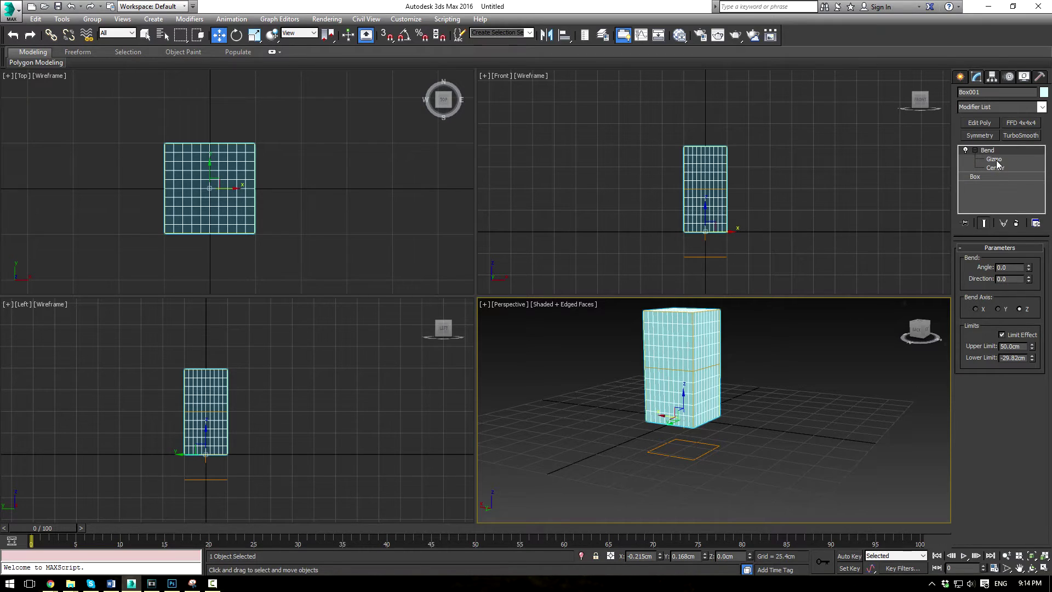
{"action": "left_click", "coordinate": [994, 160]}
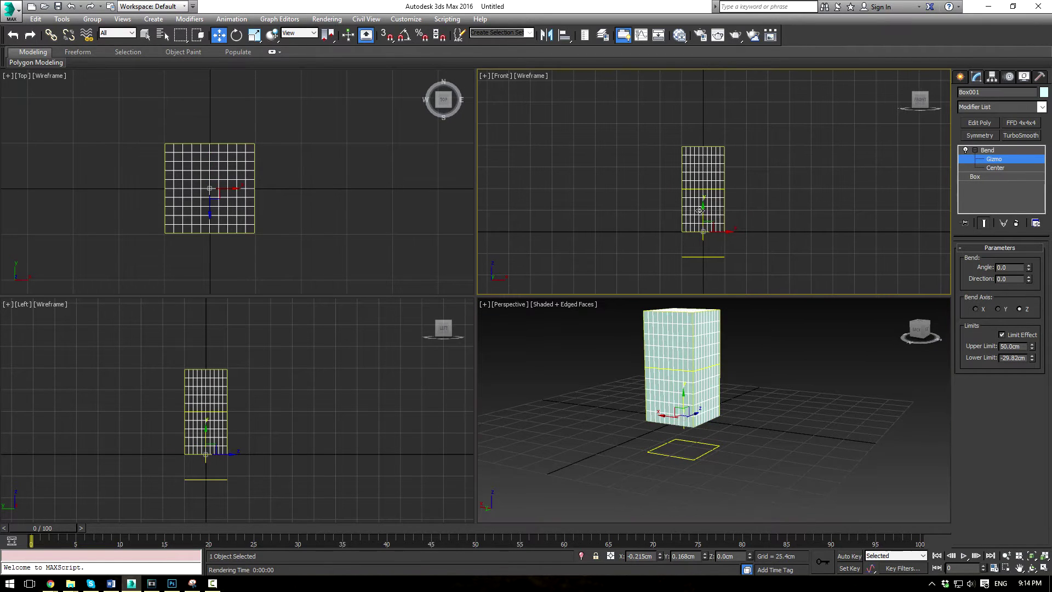
{"action": "left_click_drag", "start_coordinate": [707, 212], "coordinate": [710, 169]}
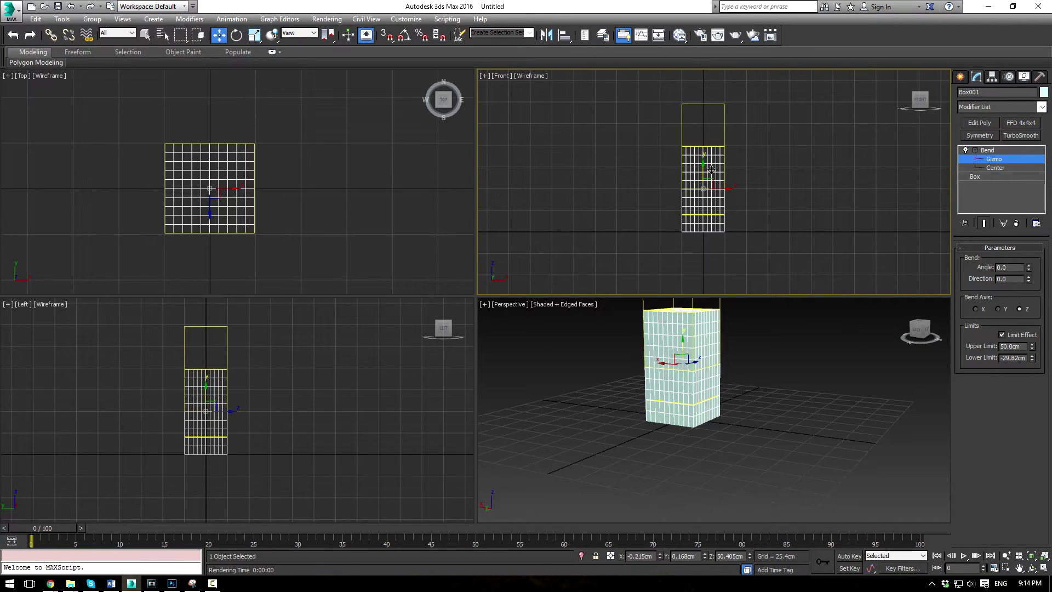
Step: Set the Bend limits to 25 upper and -25 lower
{"action": "double_click", "coordinate": [1027, 346]}
{"action": "type", "text": "25"}
{"action": "key", "text": "Tab"}
{"action": "type", "text": "-25"}
{"action": "key", "text": "Return"}
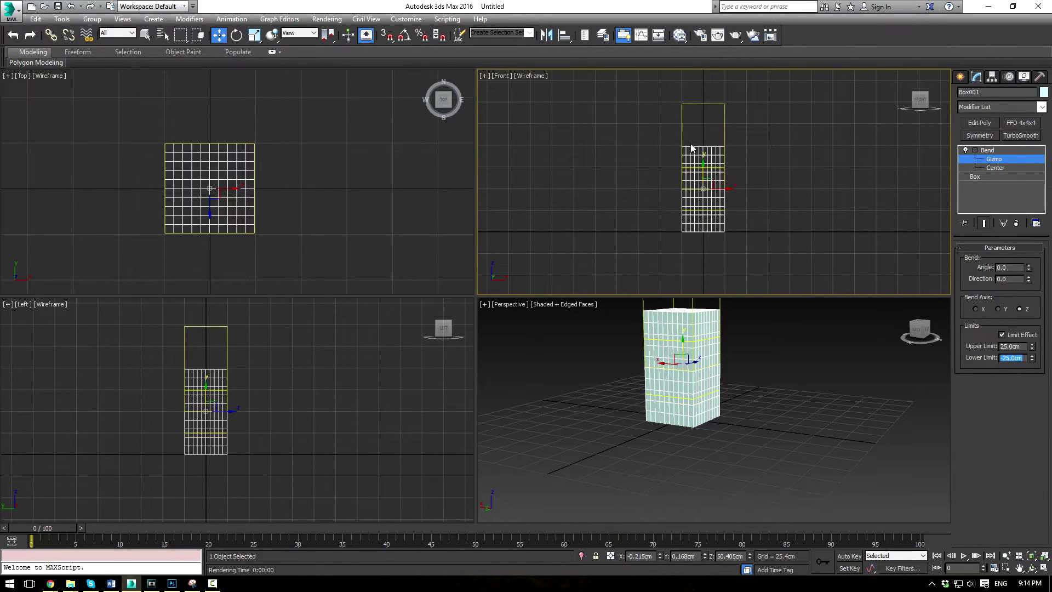
Step: Bend the middle section -46° with limits shifted to 35.75 cm and -3.5 cm
{"action": "middle_click_drag", "start_coordinate": [767, 383], "coordinate": [788, 369], "text": "alt"}
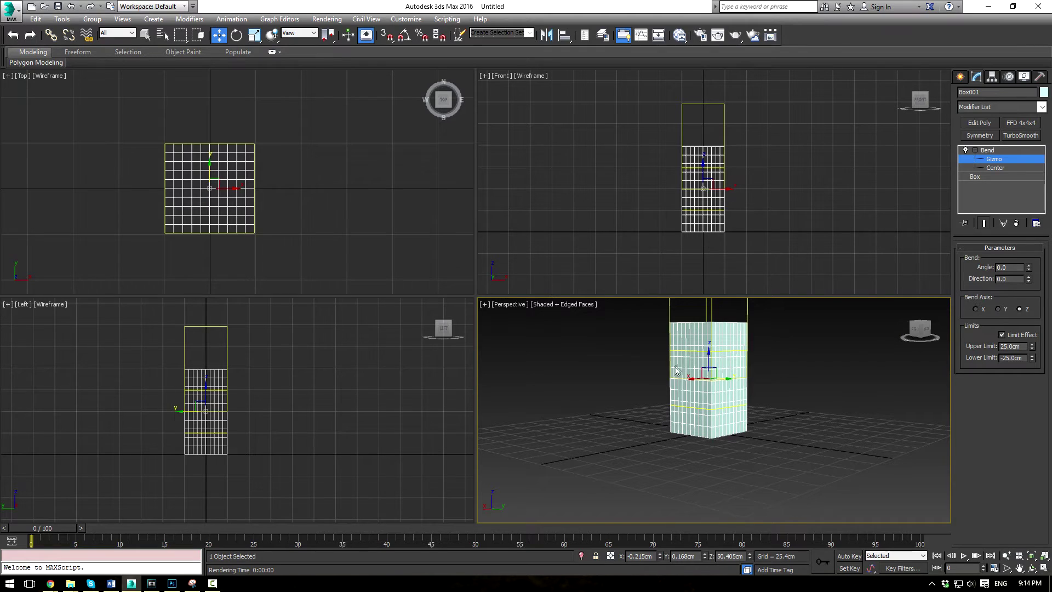
{"action": "middle_click_drag", "start_coordinate": [814, 386], "coordinate": [765, 374], "text": "alt"}
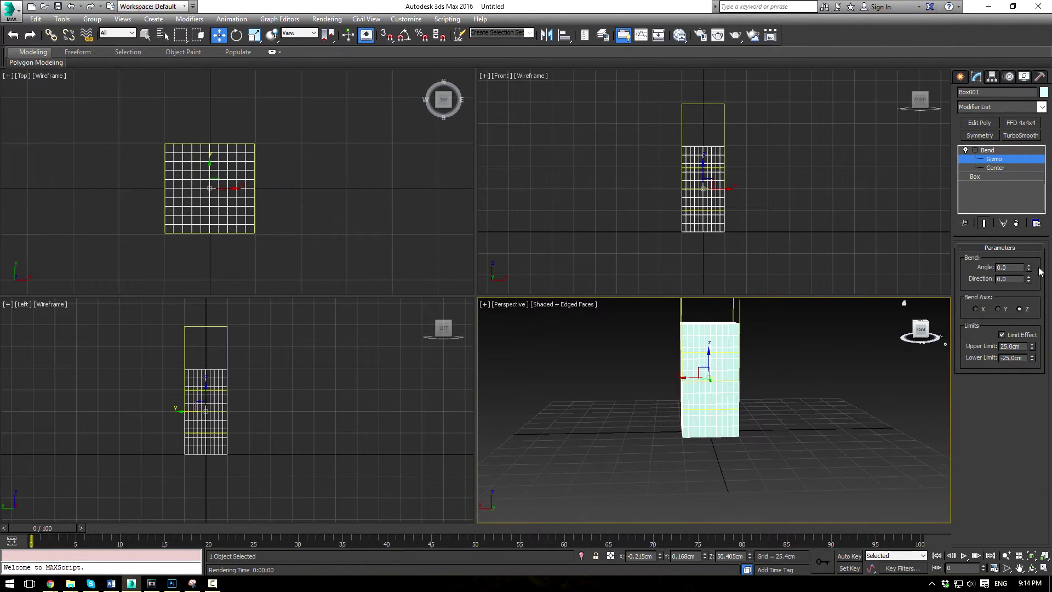
{"action": "mouse_move", "coordinate": [1028, 267]}
{"action": "left_mouse_down"}
{"action": "mouse_move", "coordinate": [1042, 200]}
{"action": "mouse_move", "coordinate": [1024, 364]}
{"action": "mouse_move", "coordinate": [1027, 257]}
{"action": "left_mouse_up"}
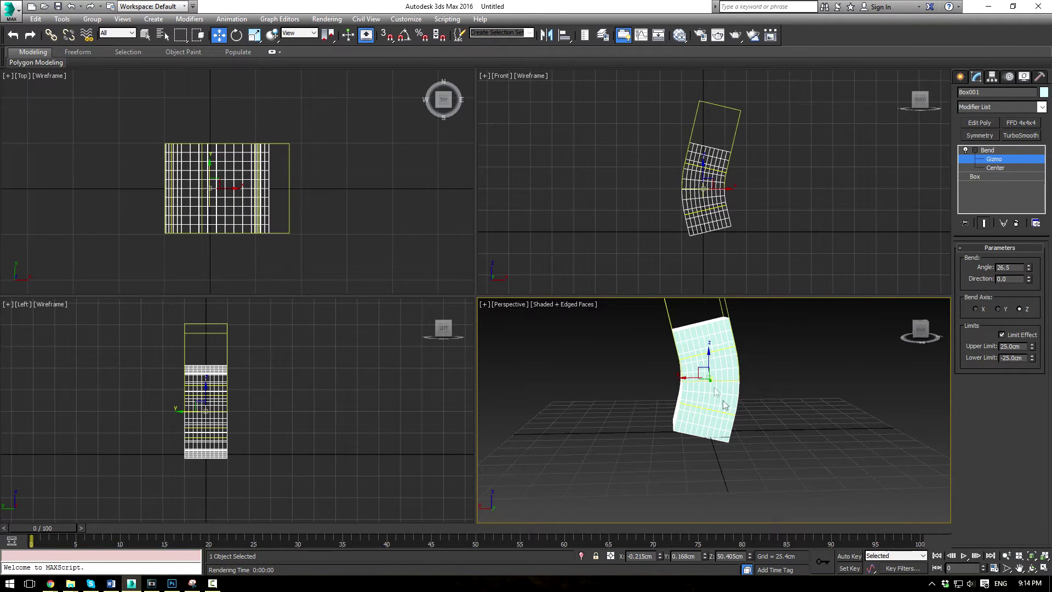
{"action": "left_click_drag", "start_coordinate": [1028, 267], "coordinate": [1029, 329]}
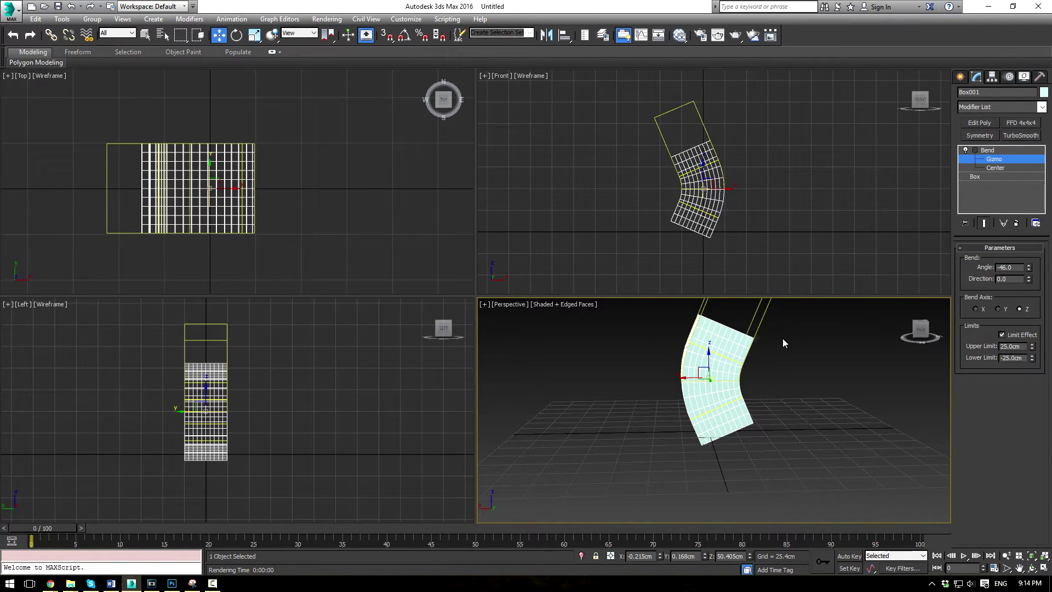
{"action": "left_click_drag", "start_coordinate": [1034, 358], "coordinate": [1024, 298]}
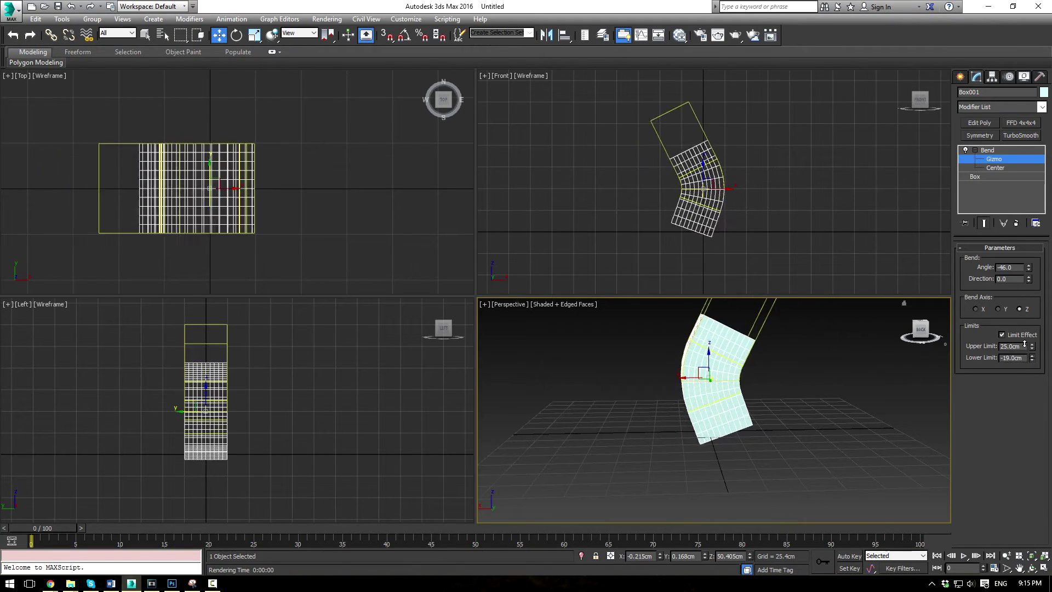
{"action": "left_click_drag", "start_coordinate": [1024, 343], "coordinate": [1031, 308]}
{"action": "left_click_drag", "start_coordinate": [1032, 348], "coordinate": [1032, 312]}
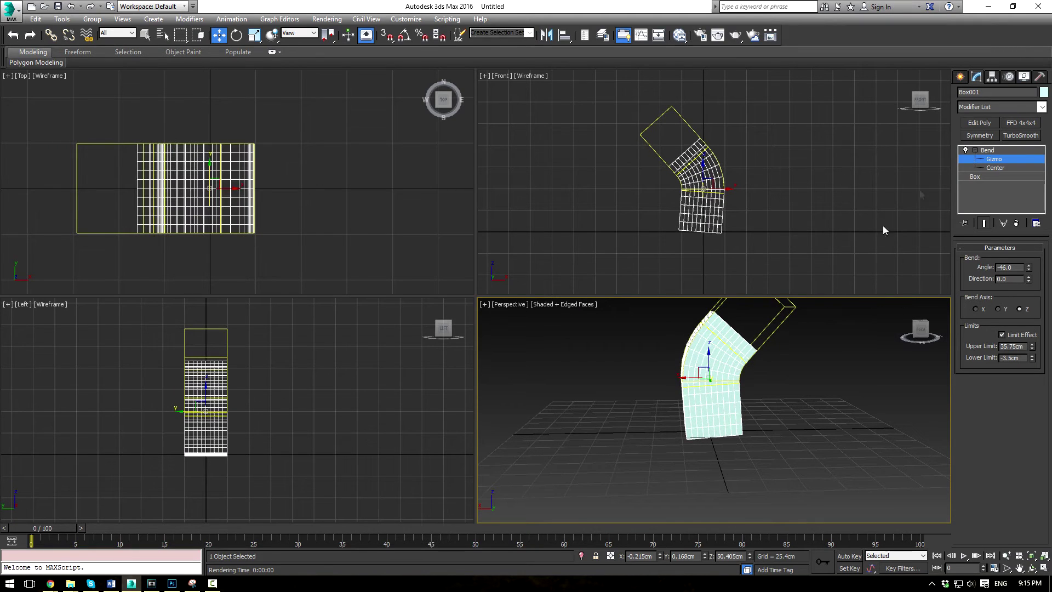
{"action": "left_click", "coordinate": [975, 176]}
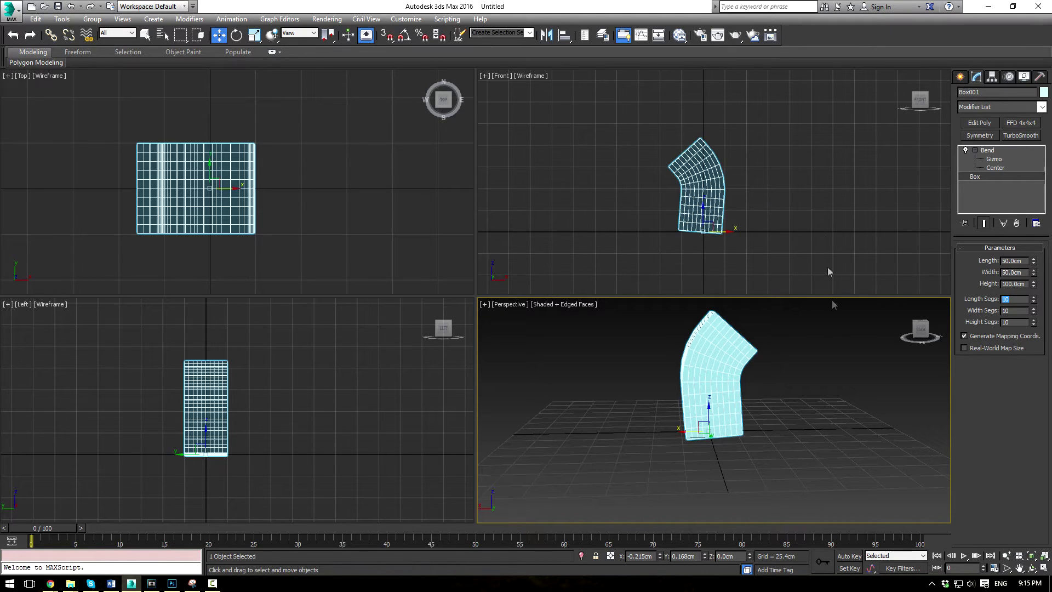
Step: Zero the Bend angle so the box stands straight
{"action": "middle_click_drag", "start_coordinate": [772, 422], "coordinate": [754, 368], "text": "alt"}
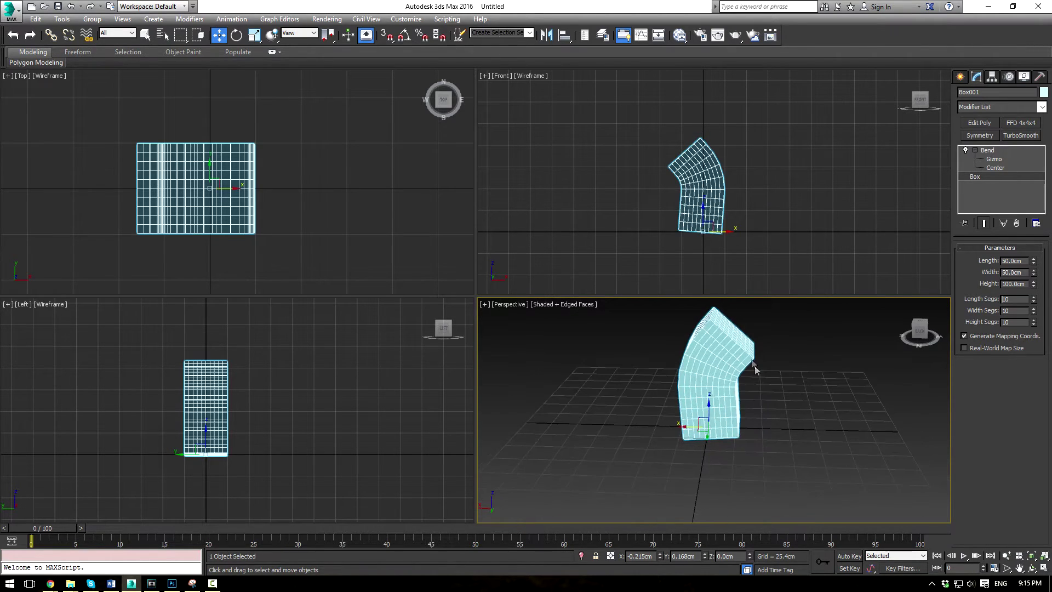
{"action": "left_click", "coordinate": [990, 152]}
{"action": "right_click", "coordinate": [1028, 271]}
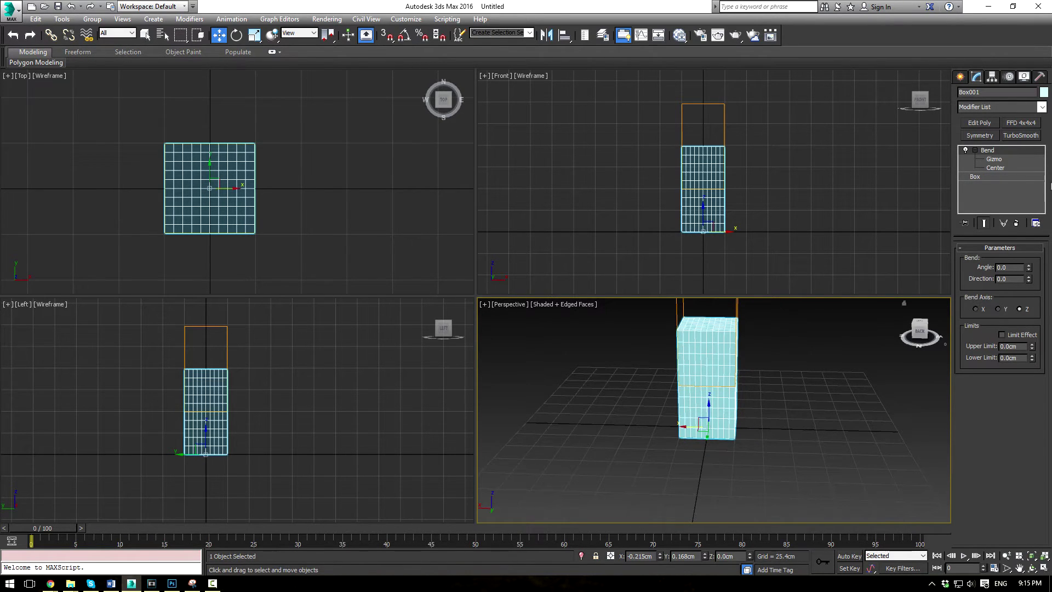
{"action": "left_click", "coordinate": [1003, 177]}
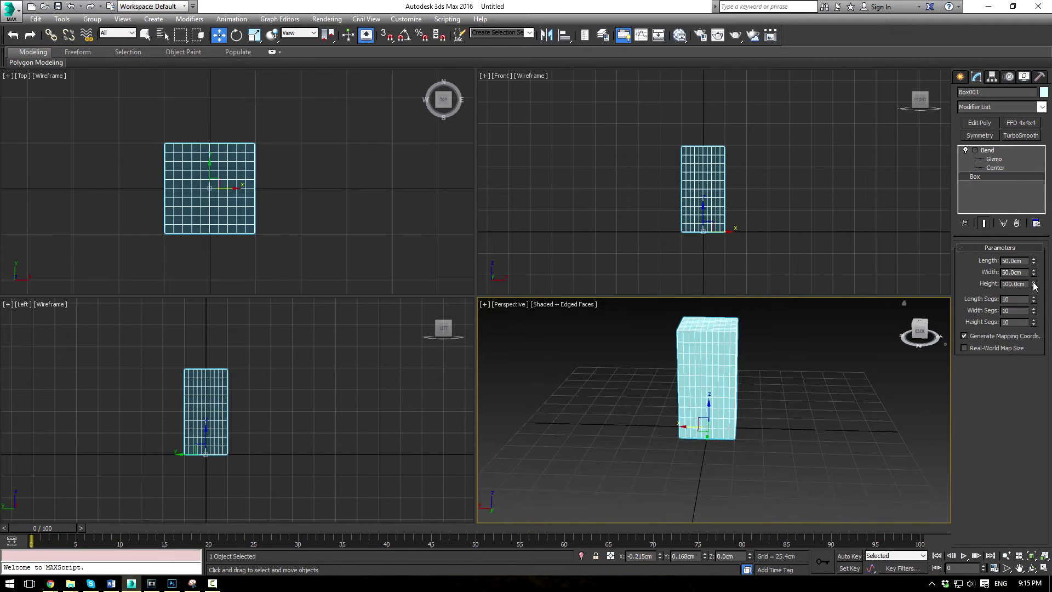
Step: Make the box 562.68 cm tall with 69 height segments and 75 length segments
{"action": "left_click_drag", "start_coordinate": [1033, 286], "coordinate": [1034, 230]}
{"action": "scroll", "coordinate": [792, 179], "scroll_direction": "down", "scroll_amount": 5}
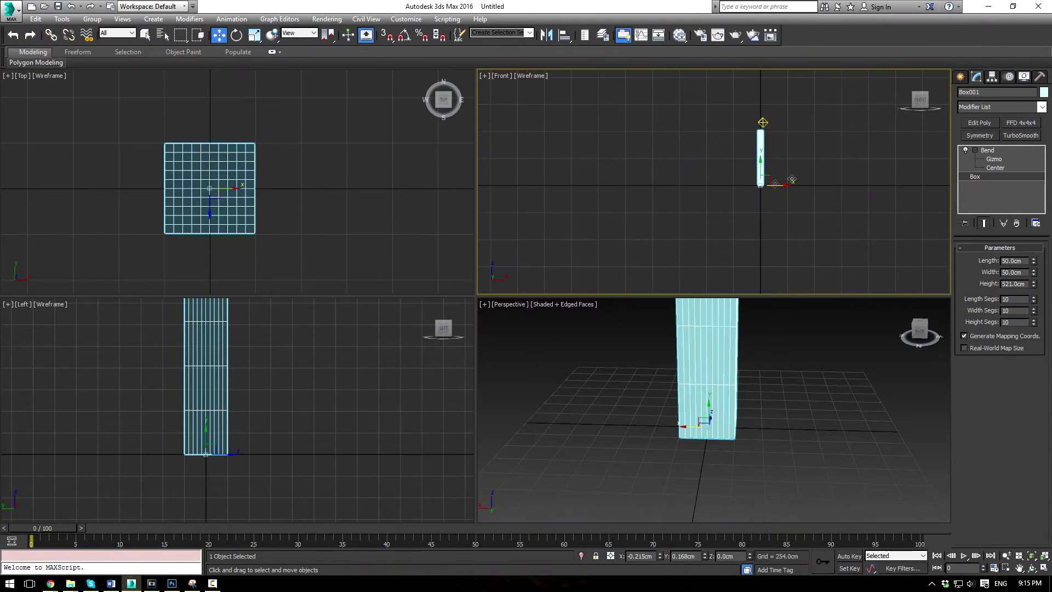
{"action": "scroll", "coordinate": [792, 179], "scroll_direction": "up", "scroll_amount": 5}
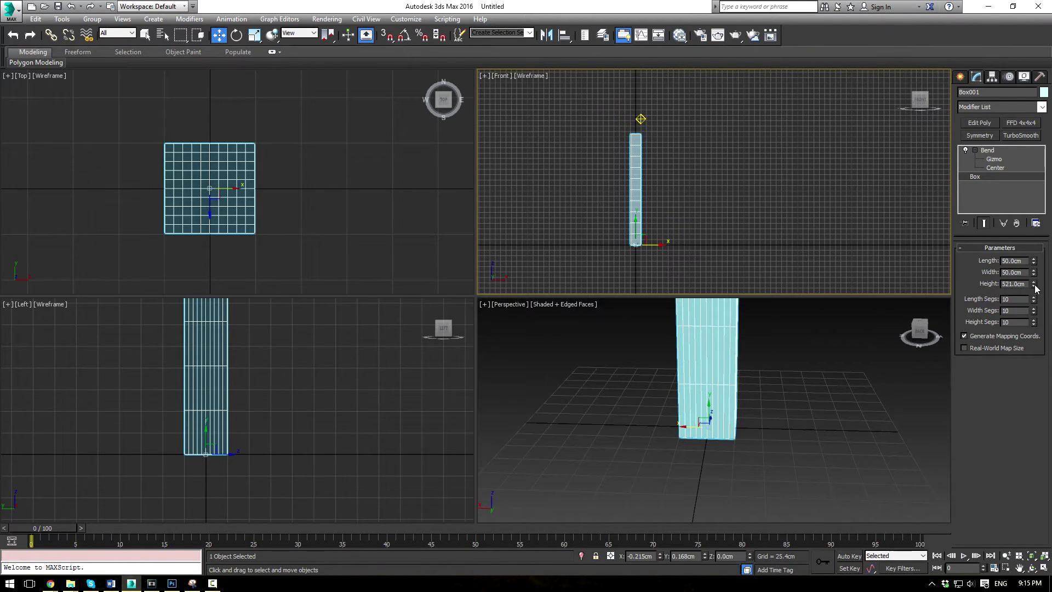
{"action": "left_click_drag", "start_coordinate": [1035, 288], "coordinate": [1035, 282]}
{"action": "middle_click_drag", "start_coordinate": [777, 205], "coordinate": [786, 200]}
{"action": "scroll", "coordinate": [777, 374], "scroll_direction": "down", "scroll_amount": 5}
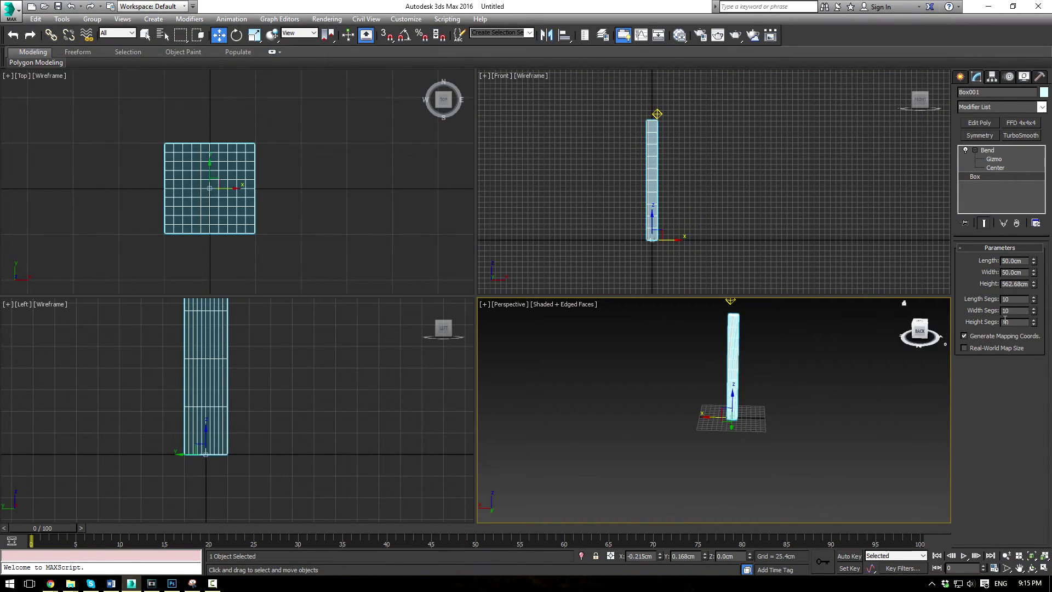
{"action": "mouse_move", "coordinate": [1032, 322]}
{"action": "left_mouse_down"}
{"action": "mouse_move", "coordinate": [1036, 292]}
{"action": "mouse_move", "coordinate": [1030, 316]}
{"action": "left_mouse_up"}
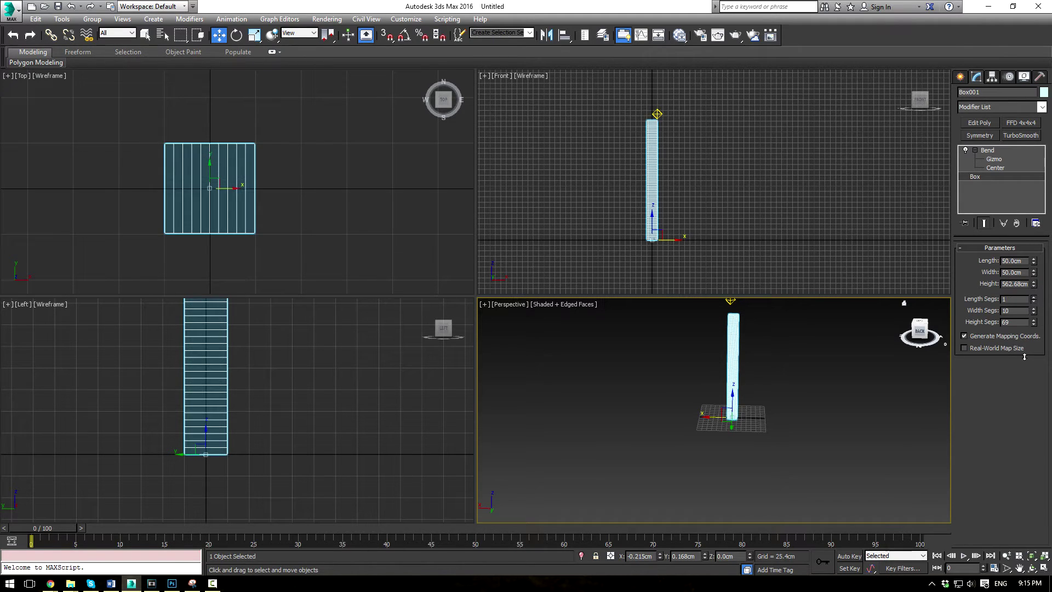
{"action": "left_click_drag", "start_coordinate": [1024, 356], "coordinate": [1014, 300]}
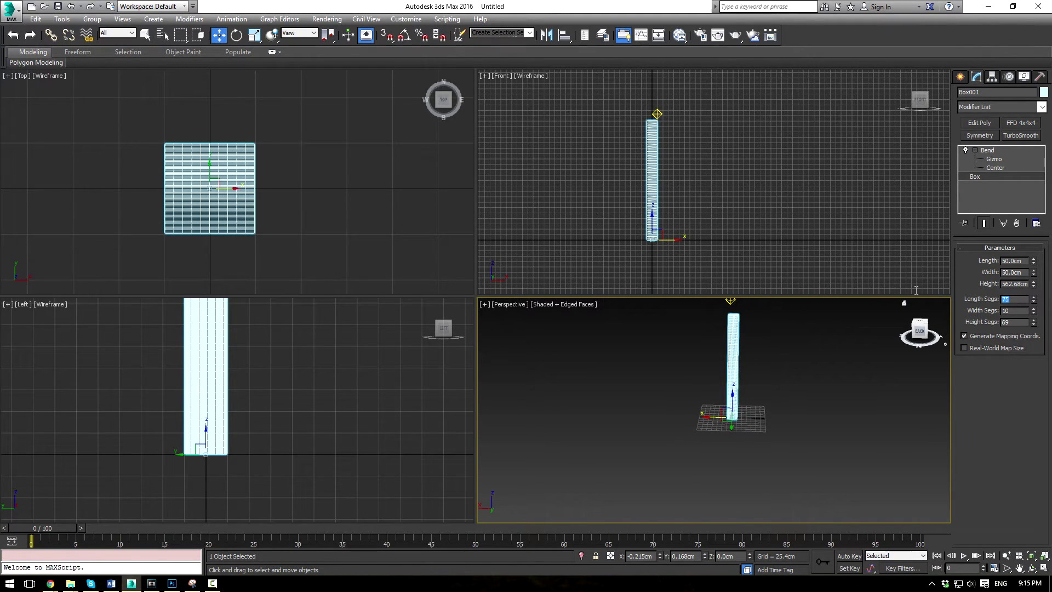
Step: Cut the box to 10 length segments and bend it 180°
{"action": "type", "text": "10"}
{"action": "key", "text": "Return"}
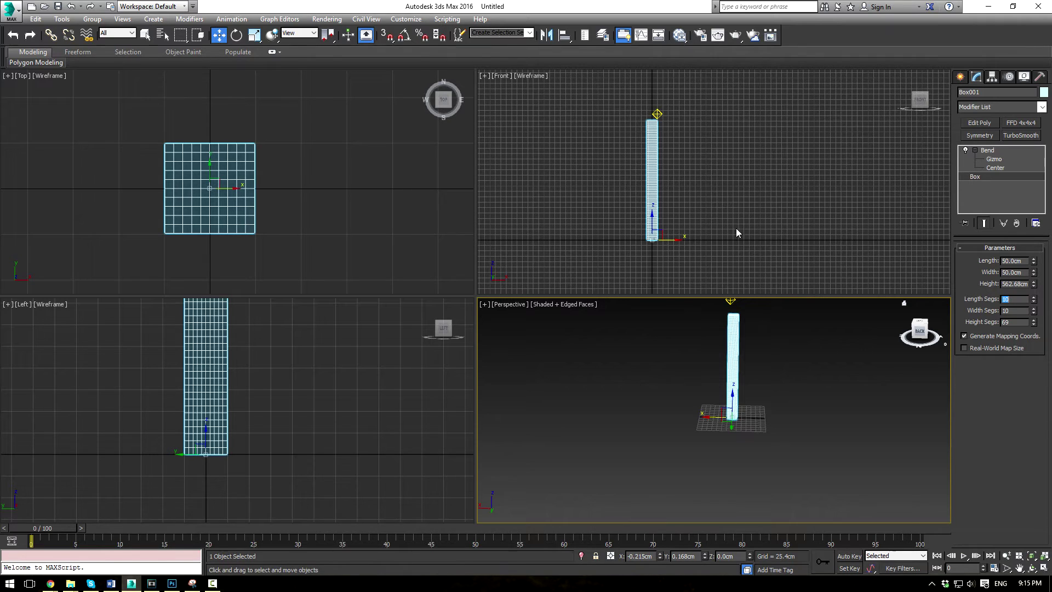
{"action": "left_click", "coordinate": [987, 150]}
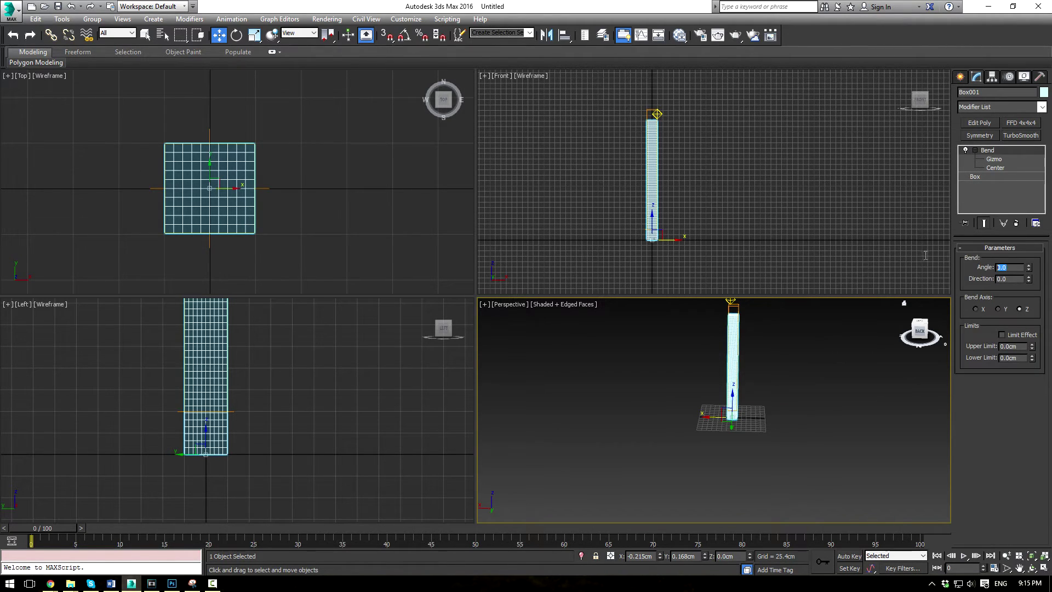
{"action": "type", "text": "180"}
{"action": "key", "text": "Return"}
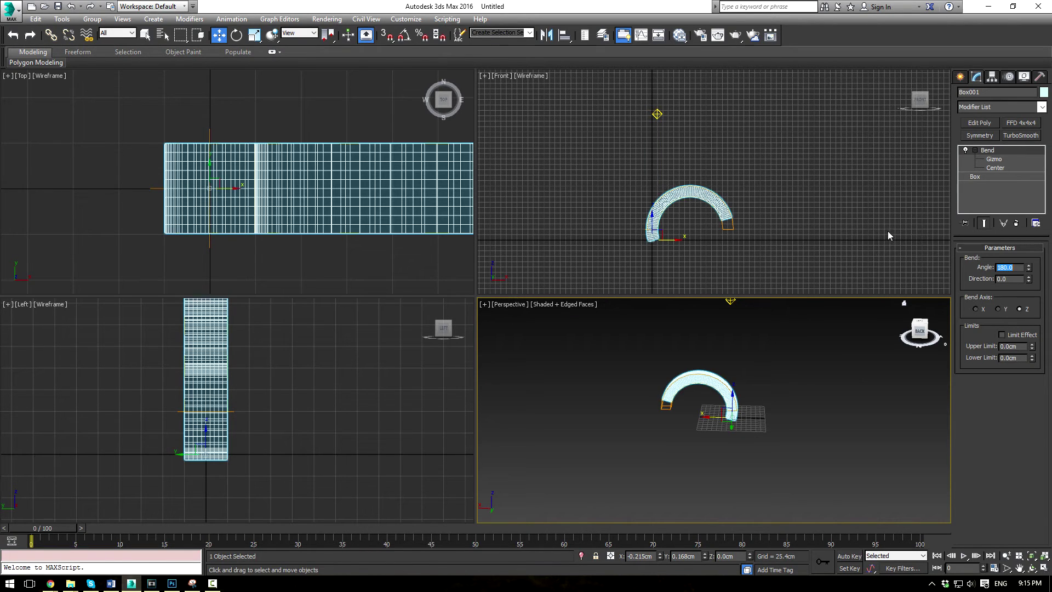
Step: Move the Bend gizmo up and back, resetting its Y offset to 0
{"action": "left_click", "coordinate": [996, 160]}
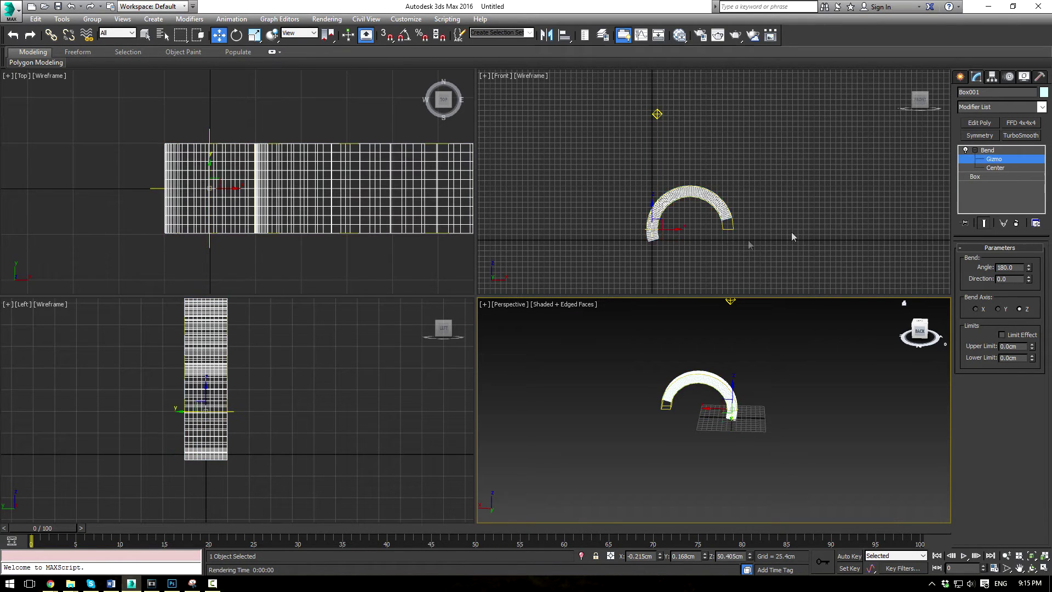
{"action": "left_click_drag", "start_coordinate": [728, 225], "coordinate": [727, 206]}
{"action": "left_click_drag", "start_coordinate": [666, 159], "coordinate": [665, 173]}
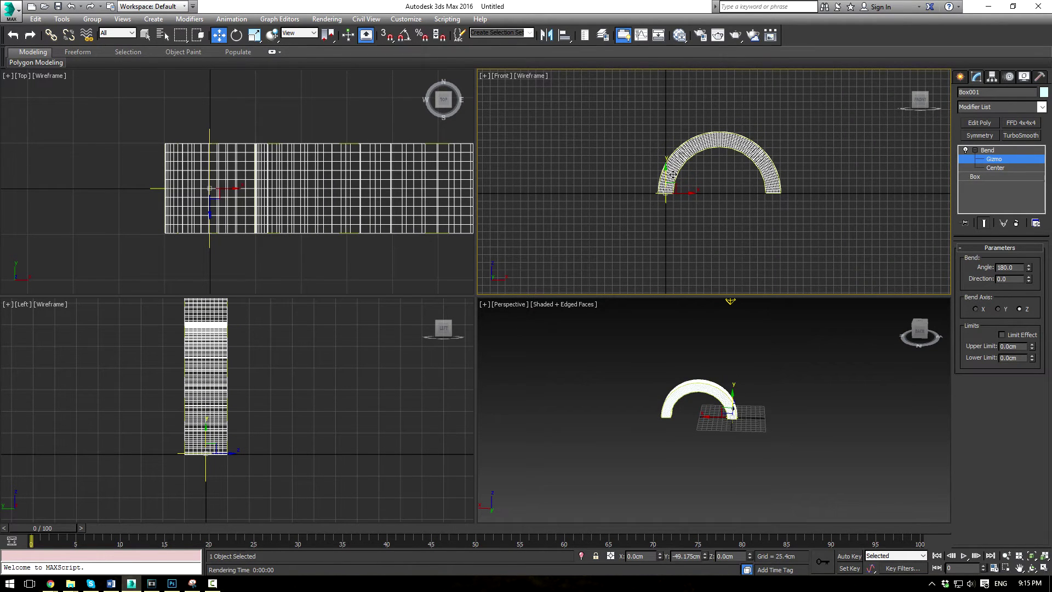
{"action": "right_click", "coordinate": [705, 556]}
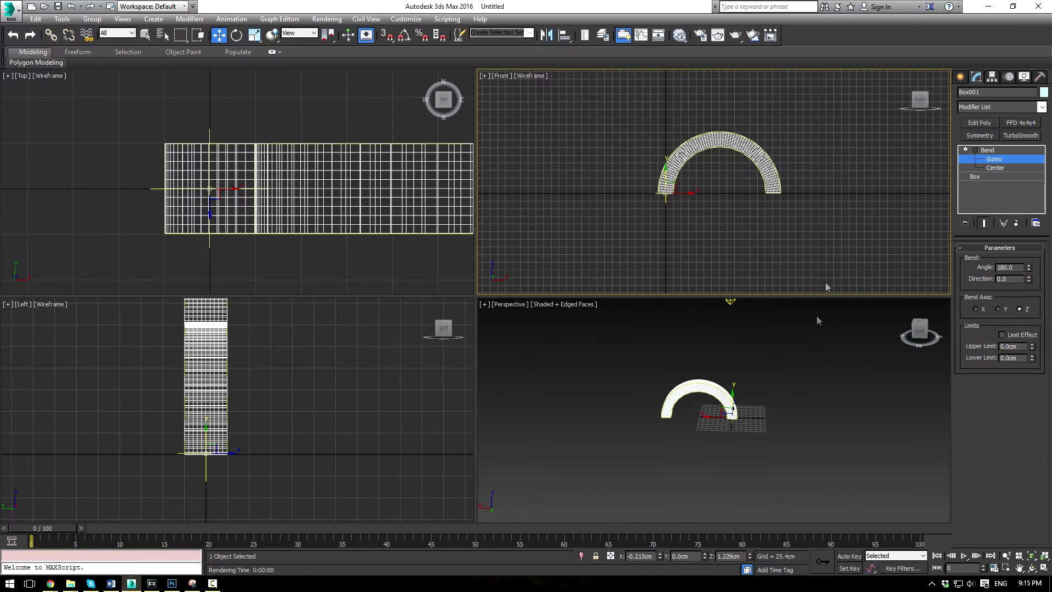
{"action": "scroll", "coordinate": [782, 216], "scroll_direction": "up", "scroll_amount": 2}
{"action": "middle_click_drag", "start_coordinate": [767, 449], "coordinate": [691, 390], "text": "alt"}
{"action": "scroll", "coordinate": [688, 393], "scroll_direction": "up", "scroll_amount": 5}
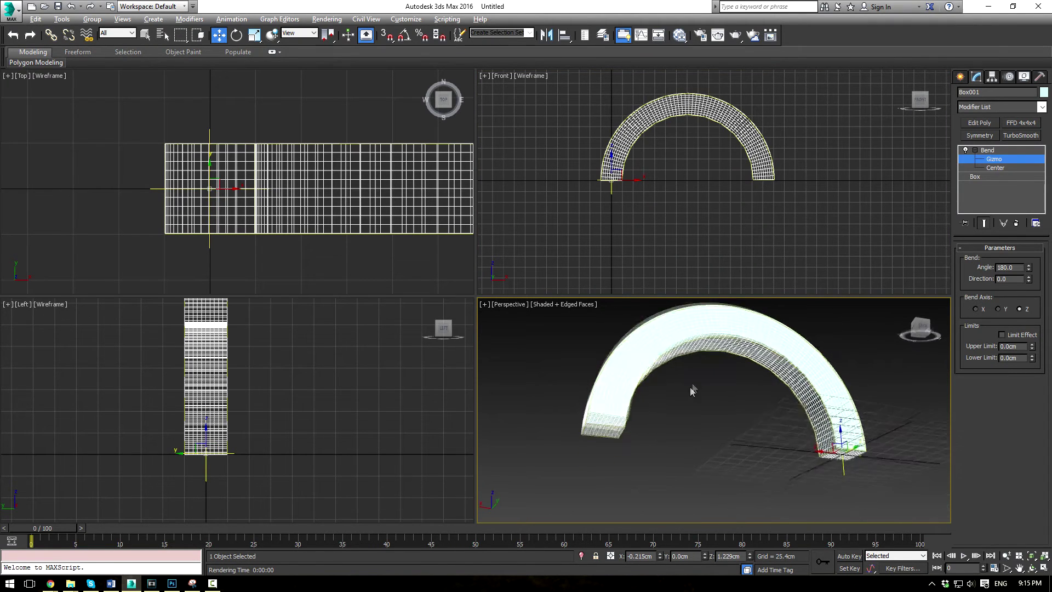
{"action": "key", "text": "F3"}
{"action": "key", "text": "F3"}
Step: Try bend directions of -52.5, -45.5 and 8.0 on the shaded arch, then reset to 0
{"action": "mouse_move", "coordinate": [788, 394]}
{"action": "middle_mouse_down", "text": "alt"}
{"action": "mouse_move", "coordinate": [798, 387]}
{"action": "mouse_move", "coordinate": [679, 410]}
{"action": "mouse_move", "coordinate": [756, 404]}
{"action": "mouse_move", "coordinate": [784, 423]}
{"action": "middle_mouse_up", "text": "alt"}
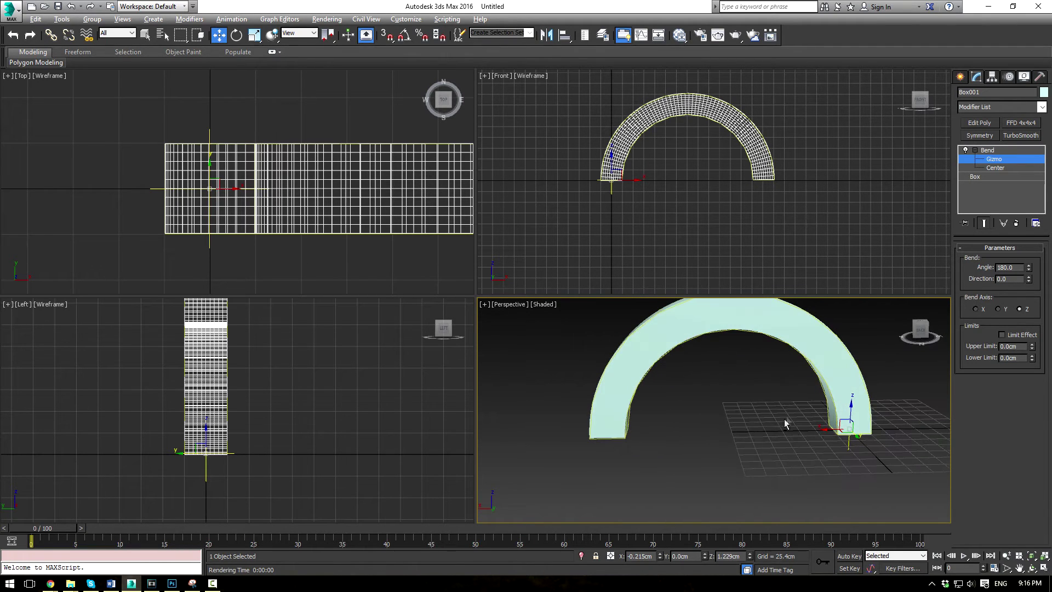
{"action": "middle_click_drag", "start_coordinate": [781, 376], "coordinate": [740, 410], "text": "alt"}
{"action": "left_click_drag", "start_coordinate": [1029, 279], "coordinate": [1006, 323]}
{"action": "middle_click_drag", "start_coordinate": [833, 451], "coordinate": [887, 345], "text": "alt"}
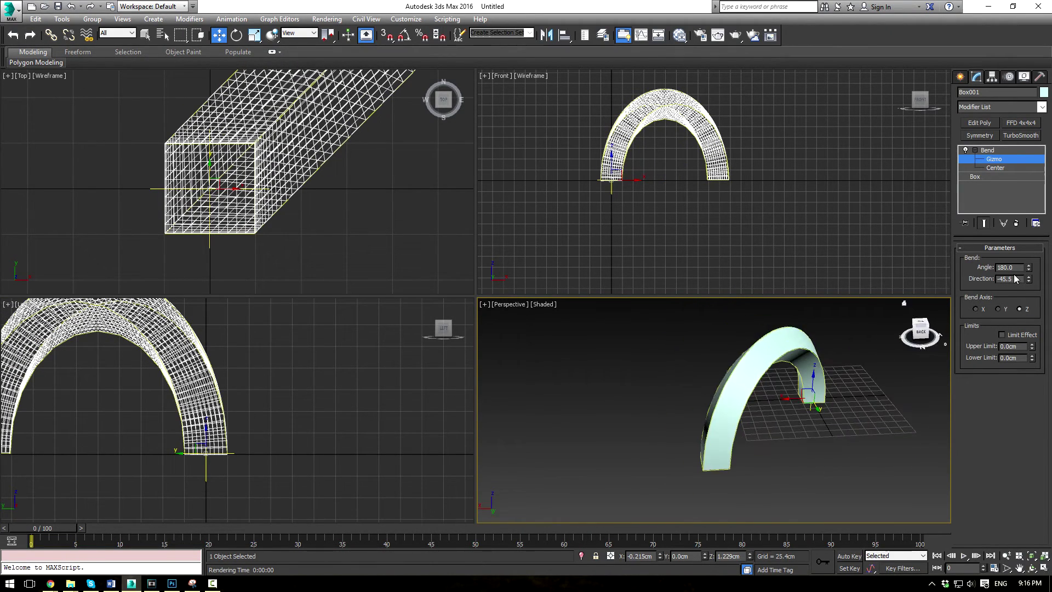
{"action": "left_click_drag", "start_coordinate": [1028, 284], "coordinate": [1025, 278]}
{"action": "right_click", "coordinate": [1029, 281]}
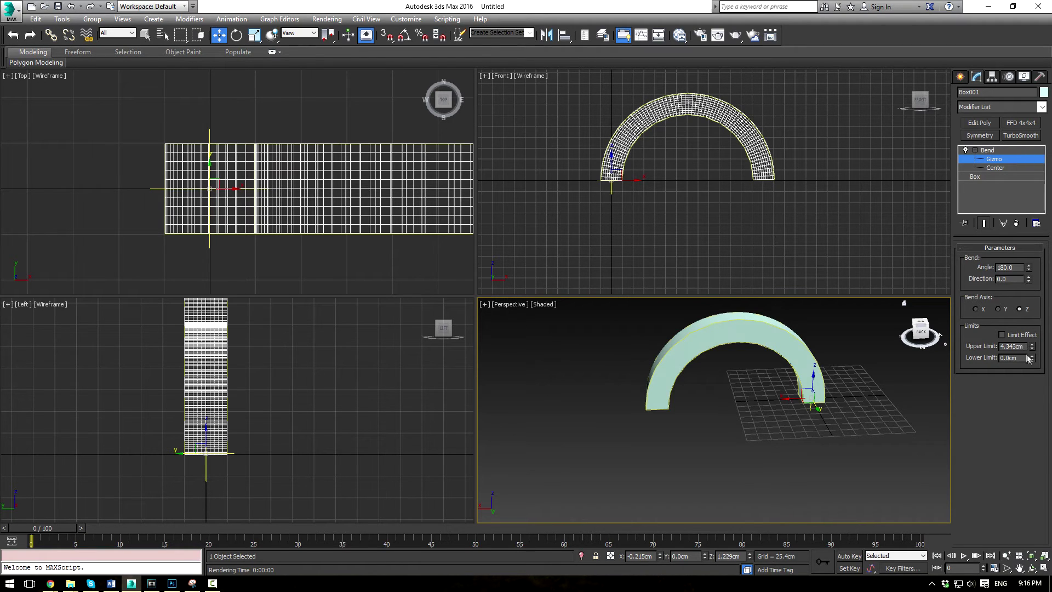
{"action": "left_click", "coordinate": [1002, 335]}
{"action": "left_click_drag", "start_coordinate": [1032, 346], "coordinate": [1014, 361]}
{"action": "scroll", "coordinate": [743, 415], "scroll_direction": "down", "scroll_amount": 3}
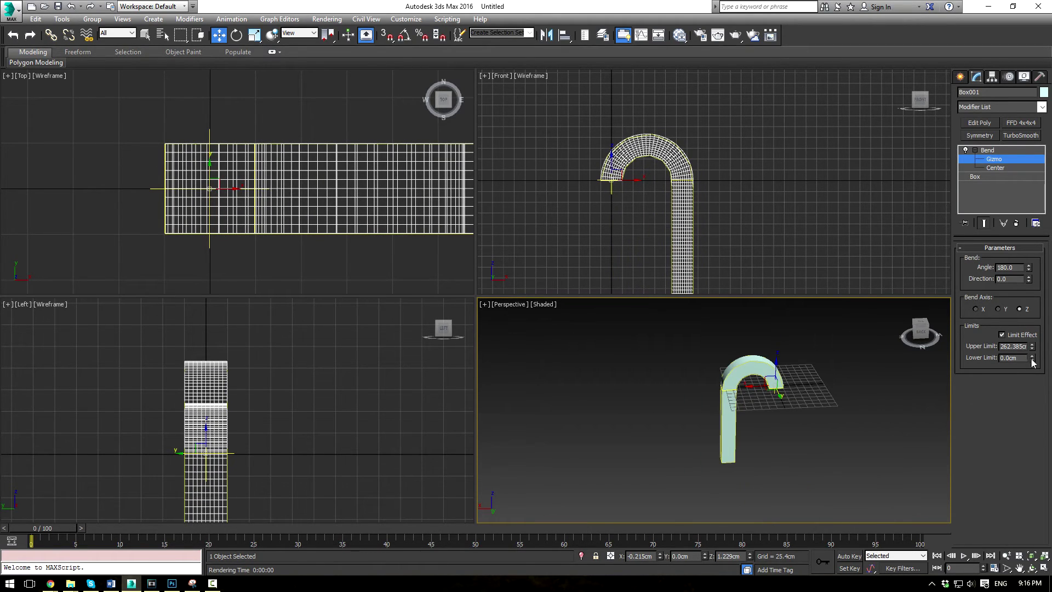
{"action": "left_click_drag", "start_coordinate": [1032, 362], "coordinate": [758, 110]}
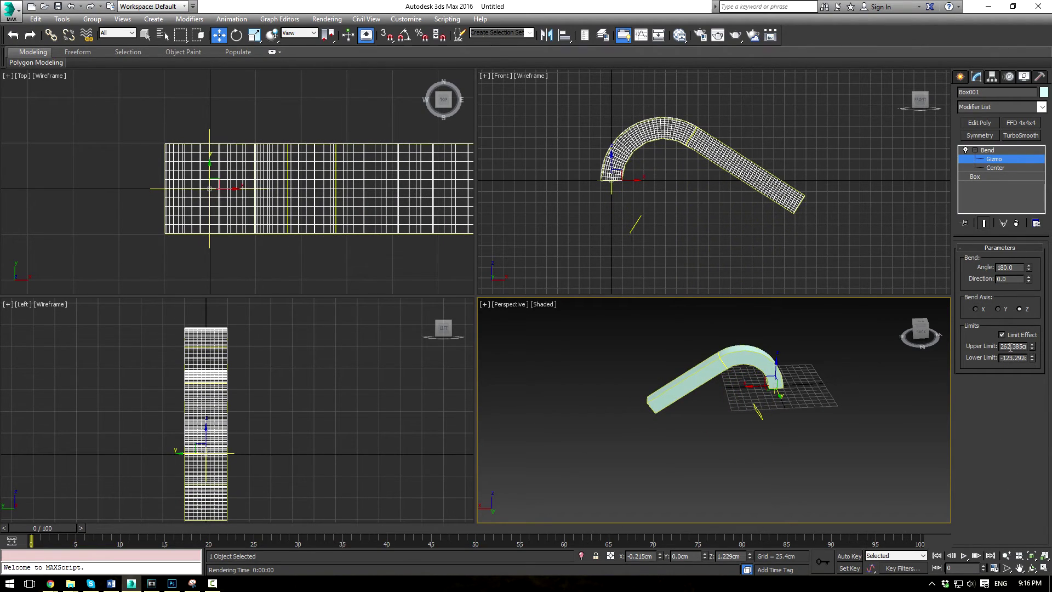
{"action": "right_click", "coordinate": [1032, 359]}
{"action": "right_click", "coordinate": [1032, 348]}
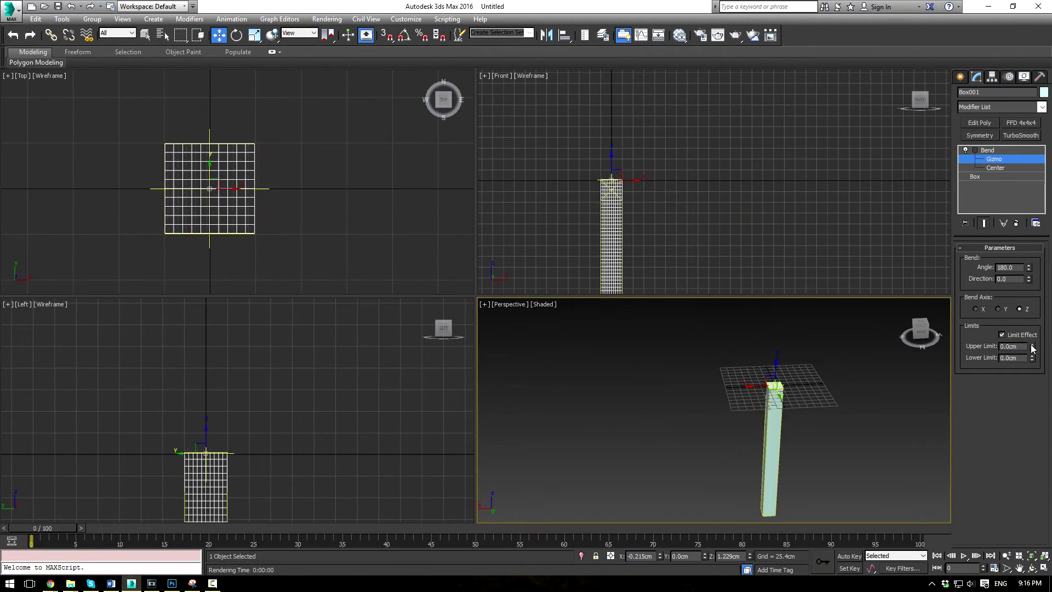
{"action": "left_click", "coordinate": [1002, 334]}
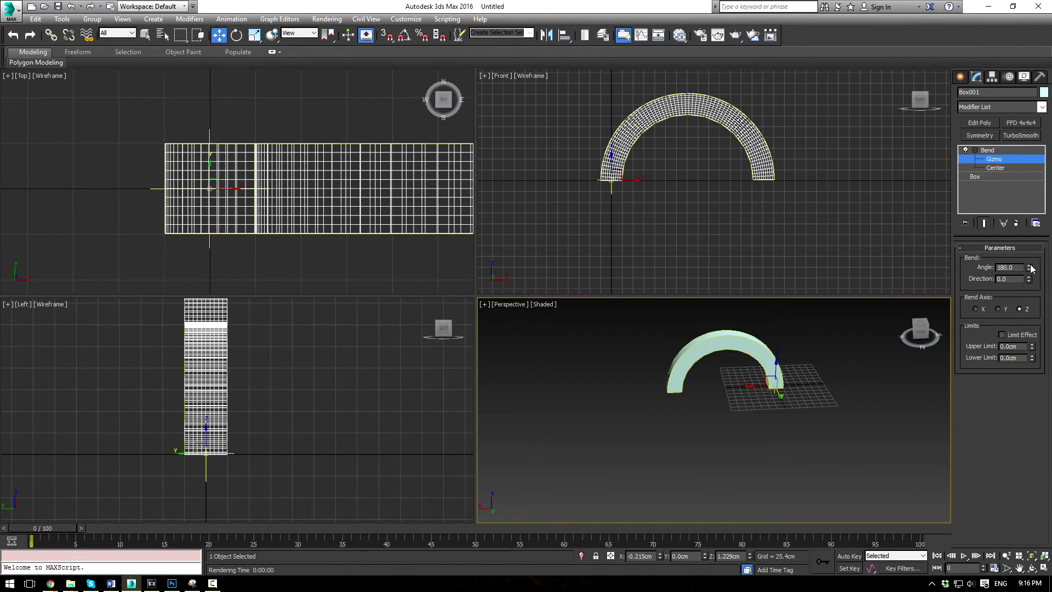
{"action": "middle_click_drag", "start_coordinate": [855, 377], "coordinate": [814, 359]}
Step: Select the Bend center and move it far down
{"action": "left_click", "coordinate": [993, 168]}
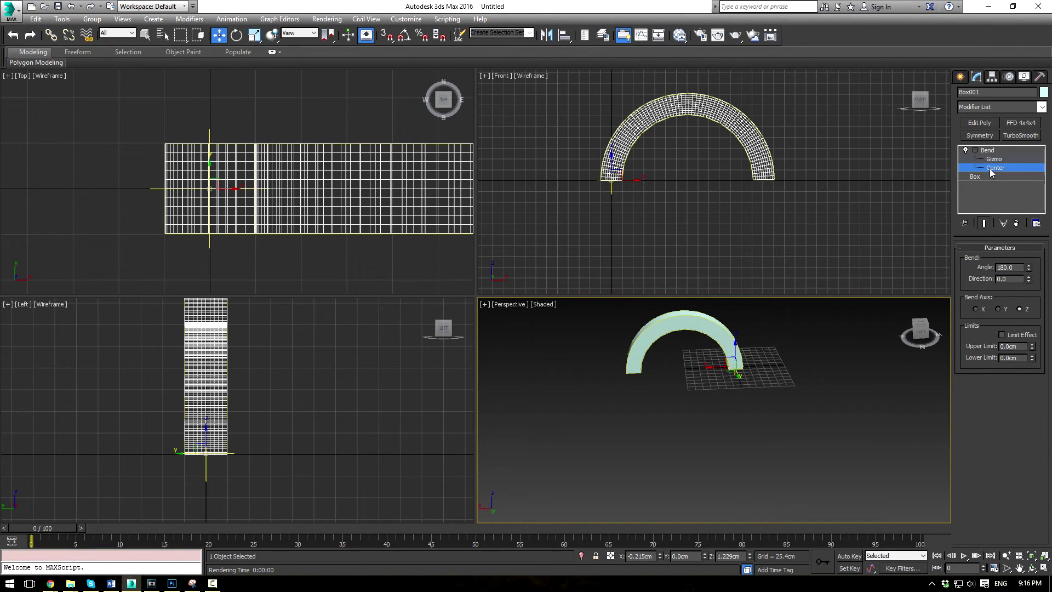
{"action": "middle_click_drag", "start_coordinate": [743, 351], "coordinate": [745, 344]}
{"action": "left_click_drag", "start_coordinate": [739, 338], "coordinate": [763, 334]}
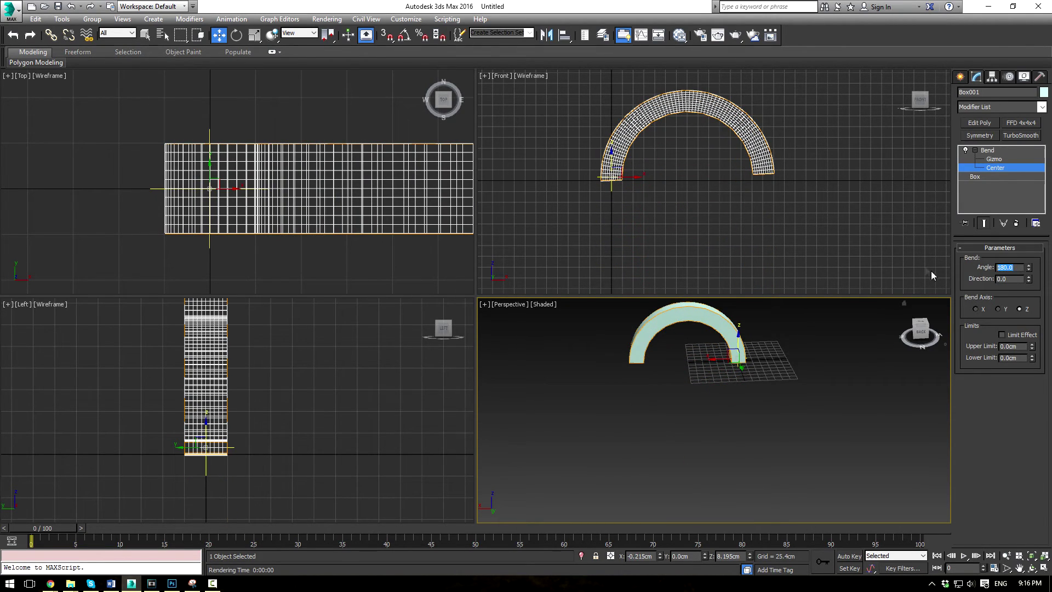
Step: Set the bend angle to 90° and raise the bend center up the box
{"action": "type", "text": "90"}
{"action": "key", "text": "Return"}
{"action": "scroll", "coordinate": [750, 258], "scroll_direction": "down", "scroll_amount": 3}
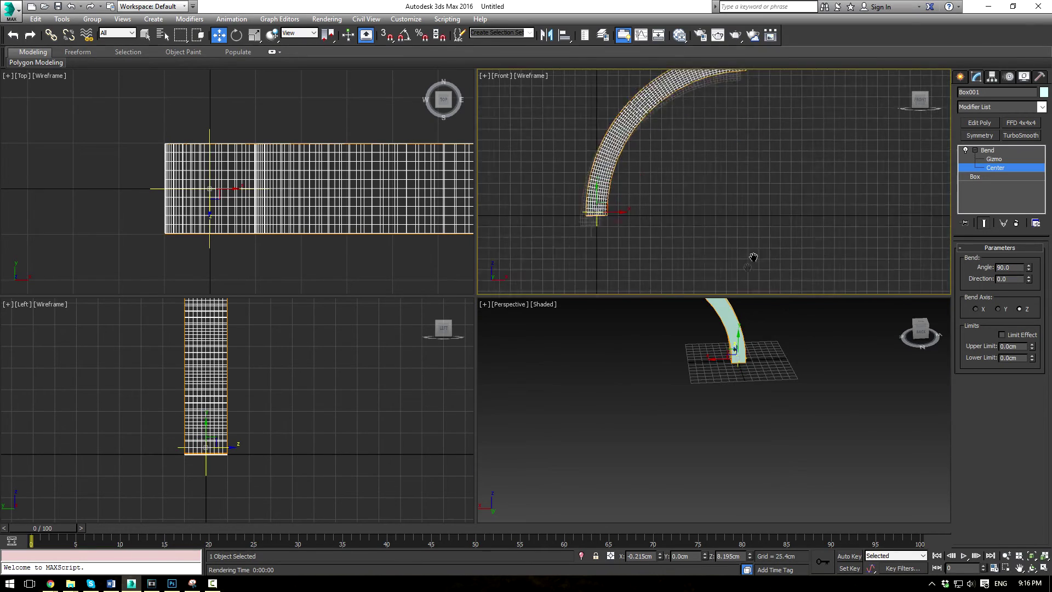
{"action": "middle_click_drag", "start_coordinate": [731, 350], "coordinate": [728, 416]}
{"action": "left_click_drag", "start_coordinate": [728, 419], "coordinate": [719, 345]}
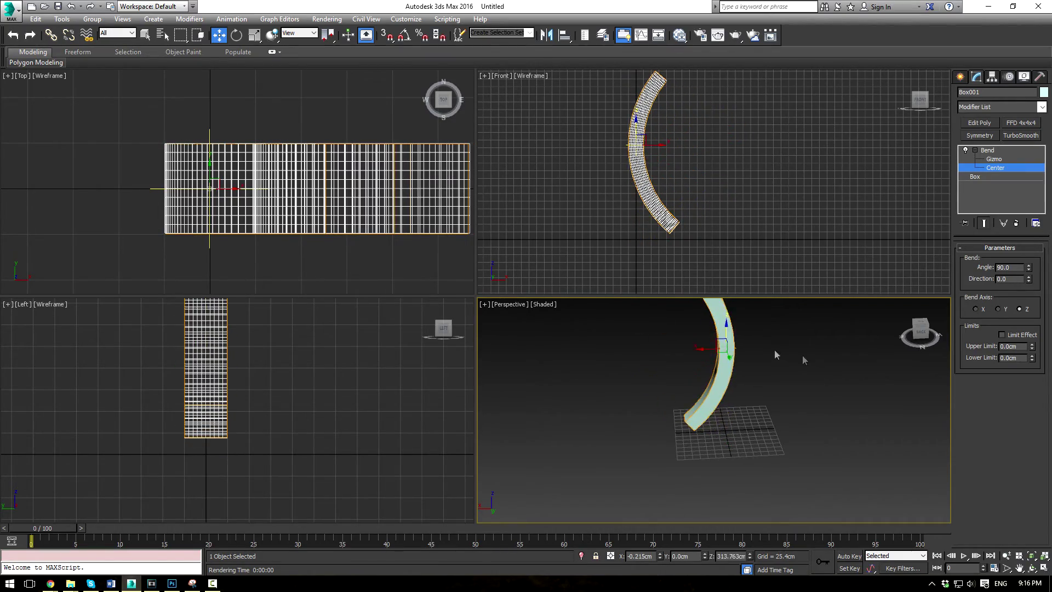
{"action": "middle_click_drag", "start_coordinate": [803, 356], "coordinate": [761, 399], "text": "alt"}
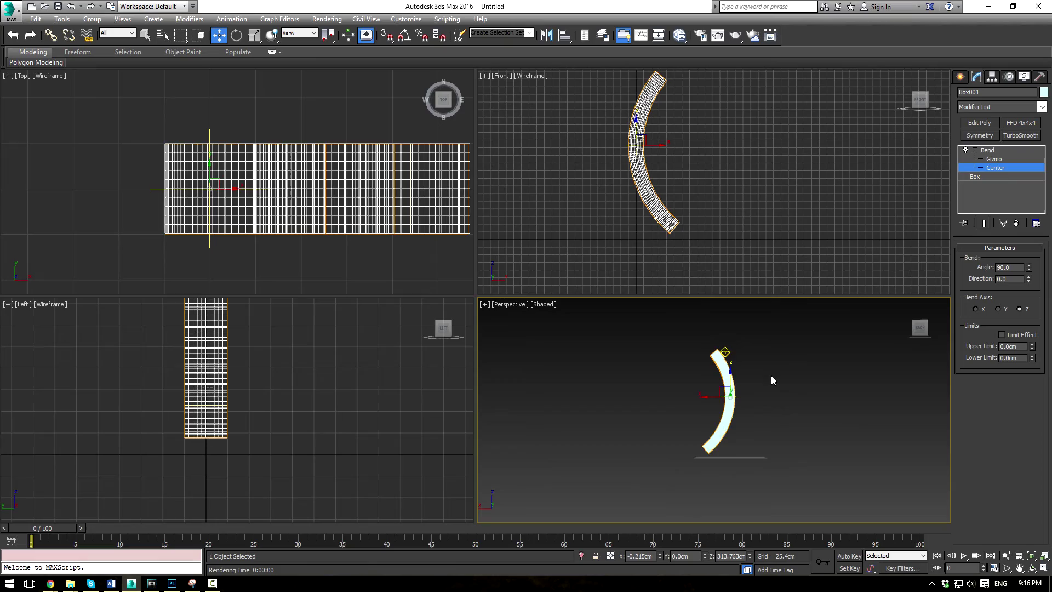
Step: Reposition the Bend center to about X −12.786 cm, Z 307.23 cm, viewing the reshaped 90° curve from the front
{"action": "left_click_drag", "start_coordinate": [730, 376], "coordinate": [721, 346]}
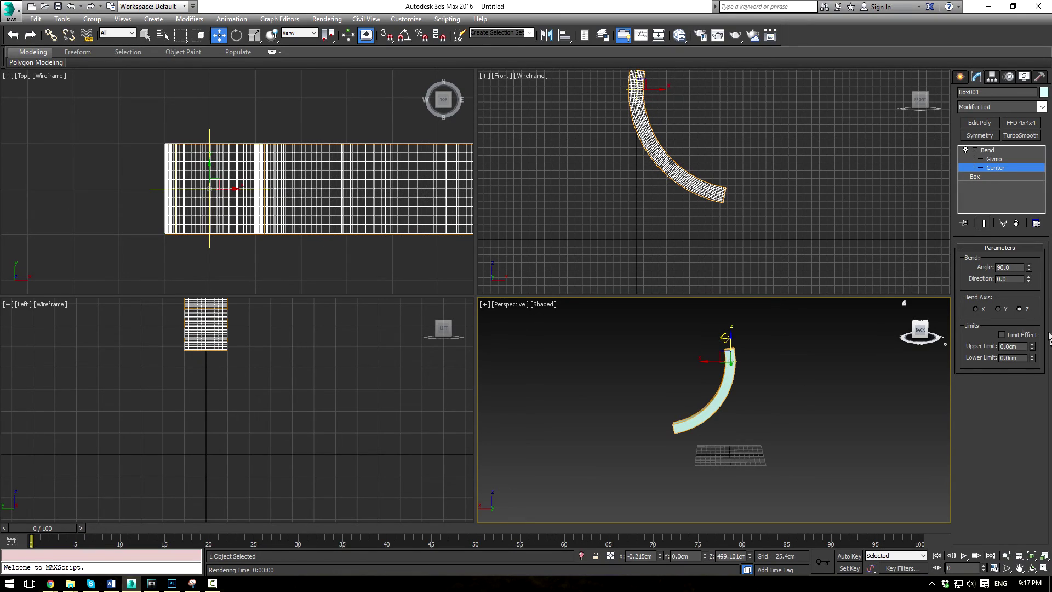
{"action": "left_click_drag", "start_coordinate": [720, 355], "coordinate": [721, 392]}
{"action": "middle_click_drag", "start_coordinate": [815, 372], "coordinate": [677, 363], "text": "alt"}
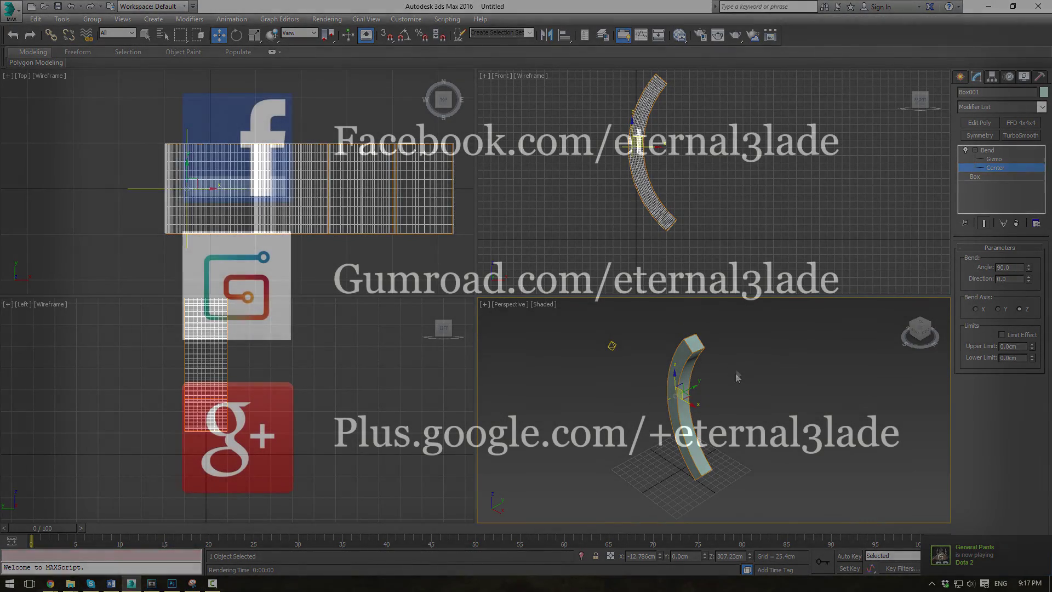